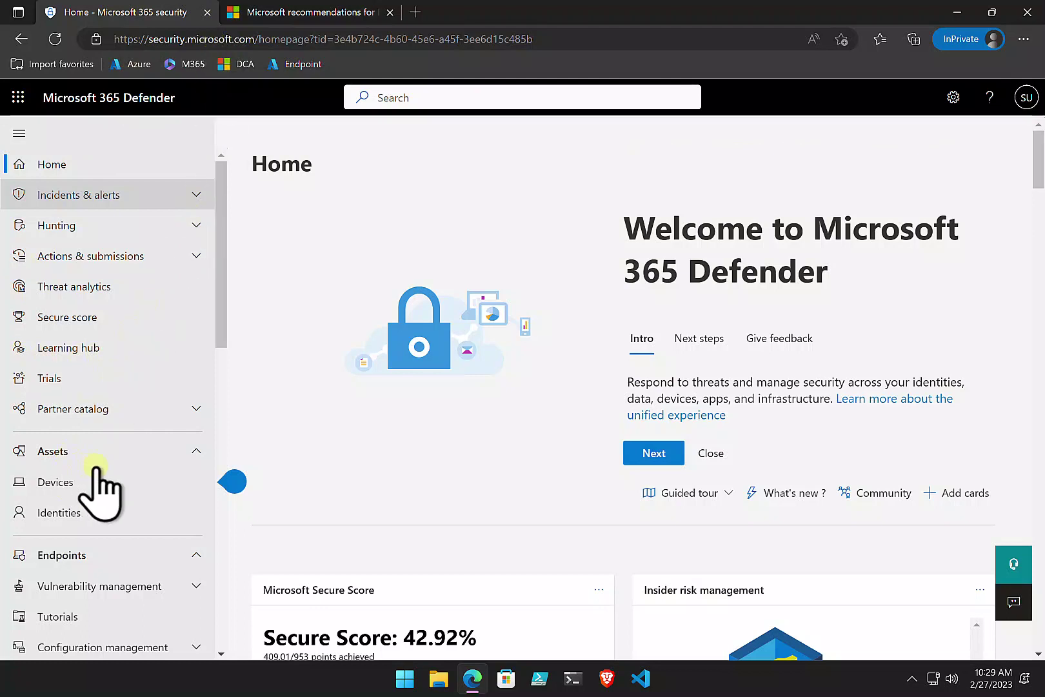
# Go to Email & collaboration > Policies & rules > Threat policies > Anti-spam to list the default policies
pyautogui.click(225, 424)
pyautogui.scroll(-5, 144, 436)
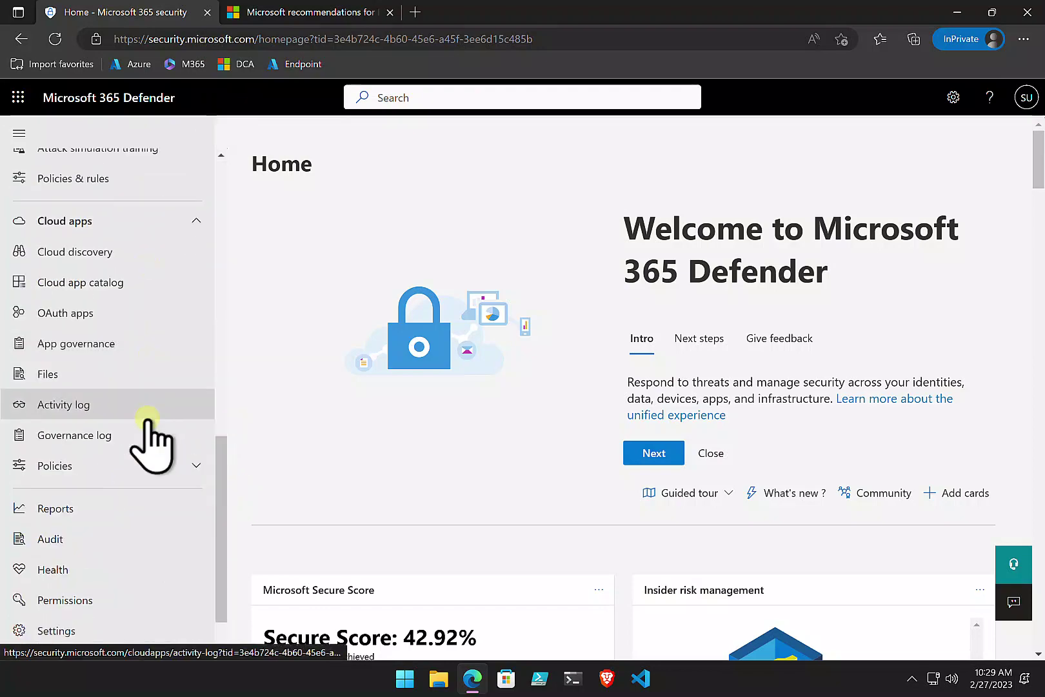
pyautogui.scroll(5, 147, 438)
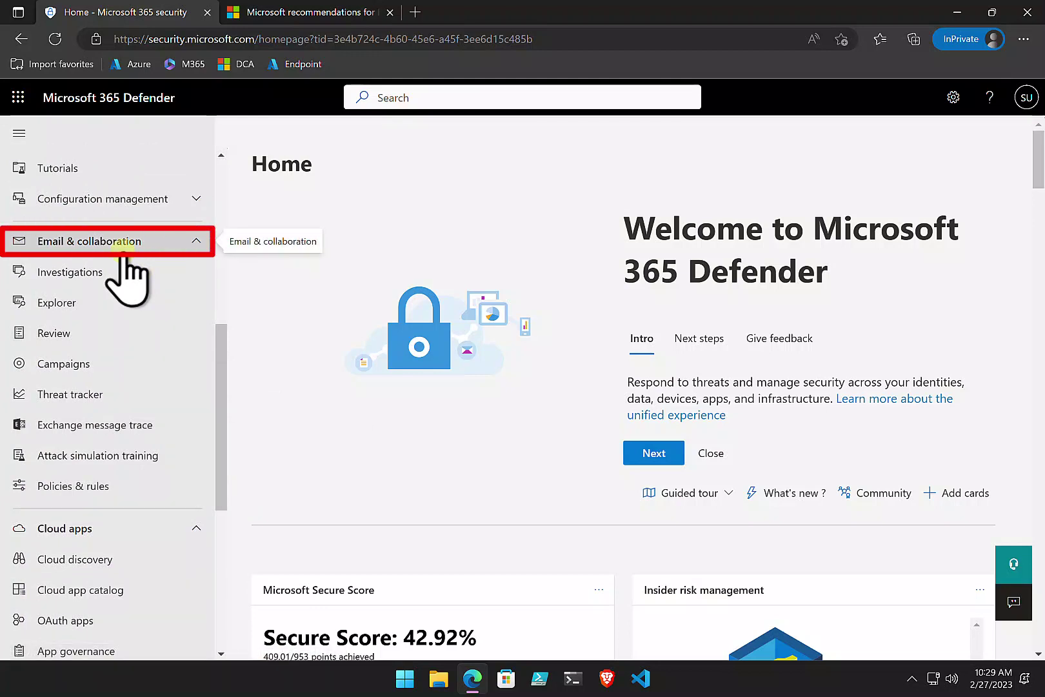
pyautogui.click(89, 490)
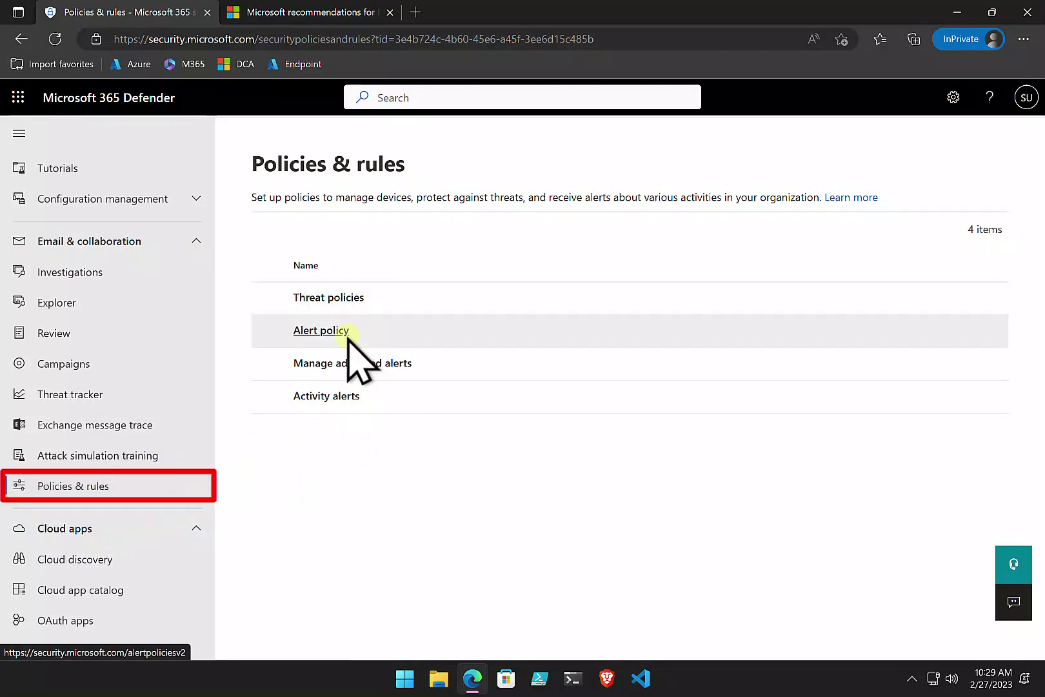
pyautogui.click(355, 298)
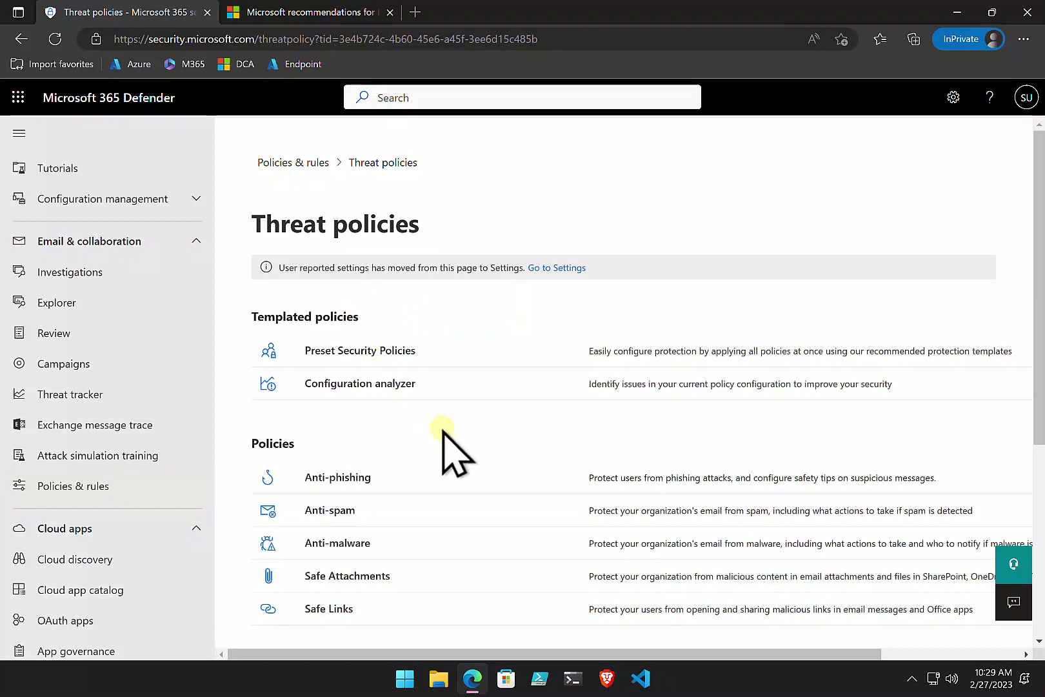
pyautogui.scroll(-1, 443, 431)
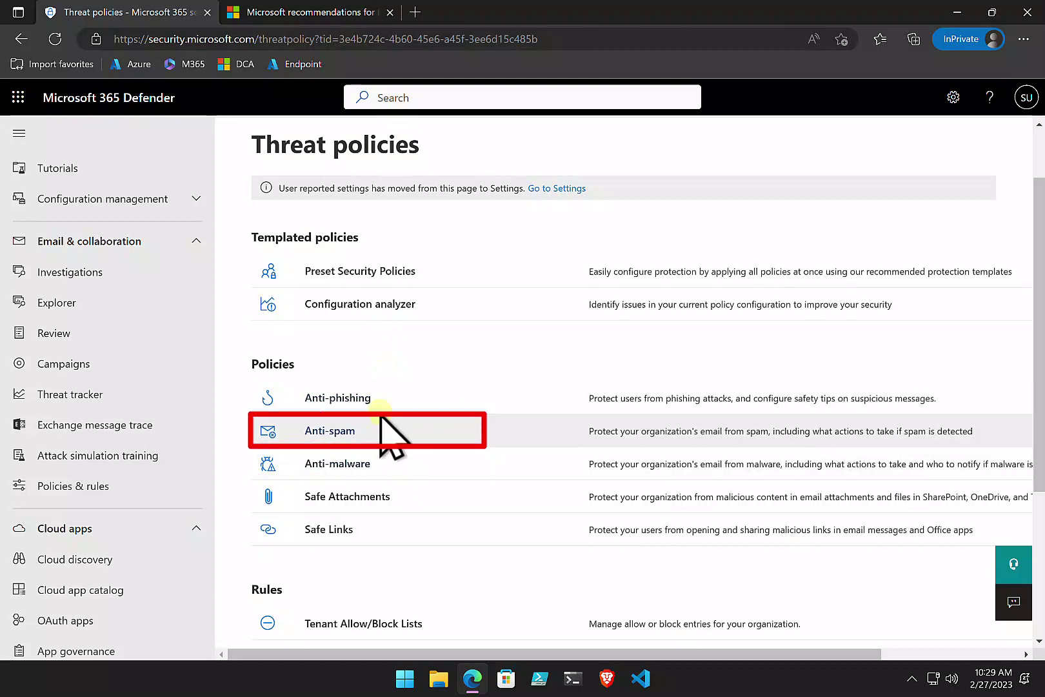
pyautogui.click(344, 432)
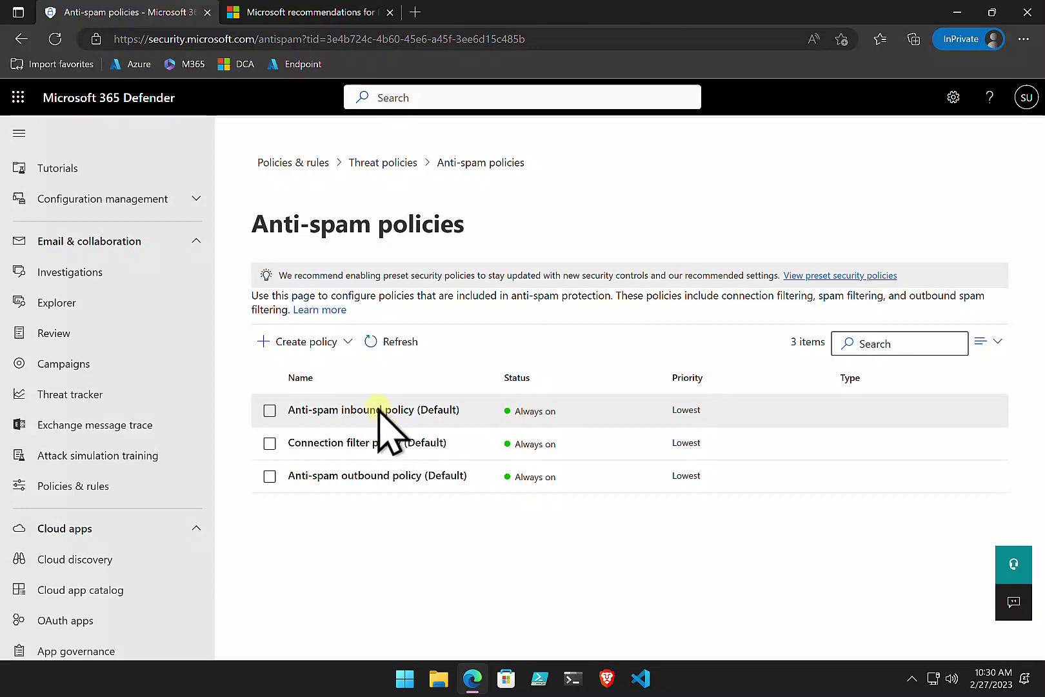
# Open and review the Anti-spam inbound policy (Default) details, then reopen them showing bulk threshold 7
pyautogui.click(377, 406)
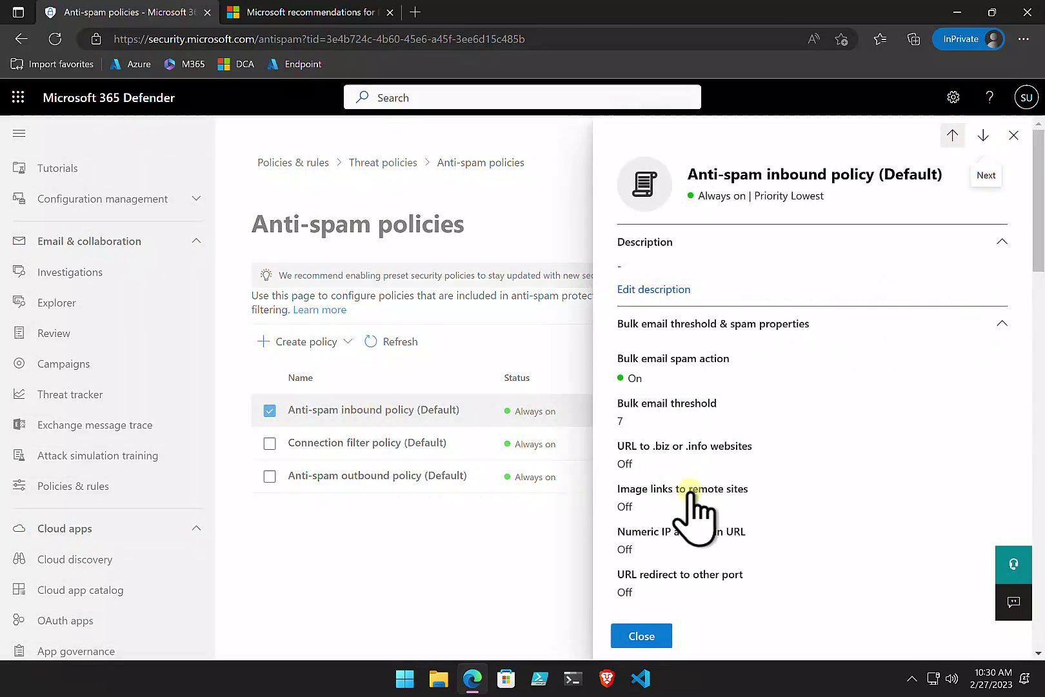
pyautogui.scroll(-3, 690, 490)
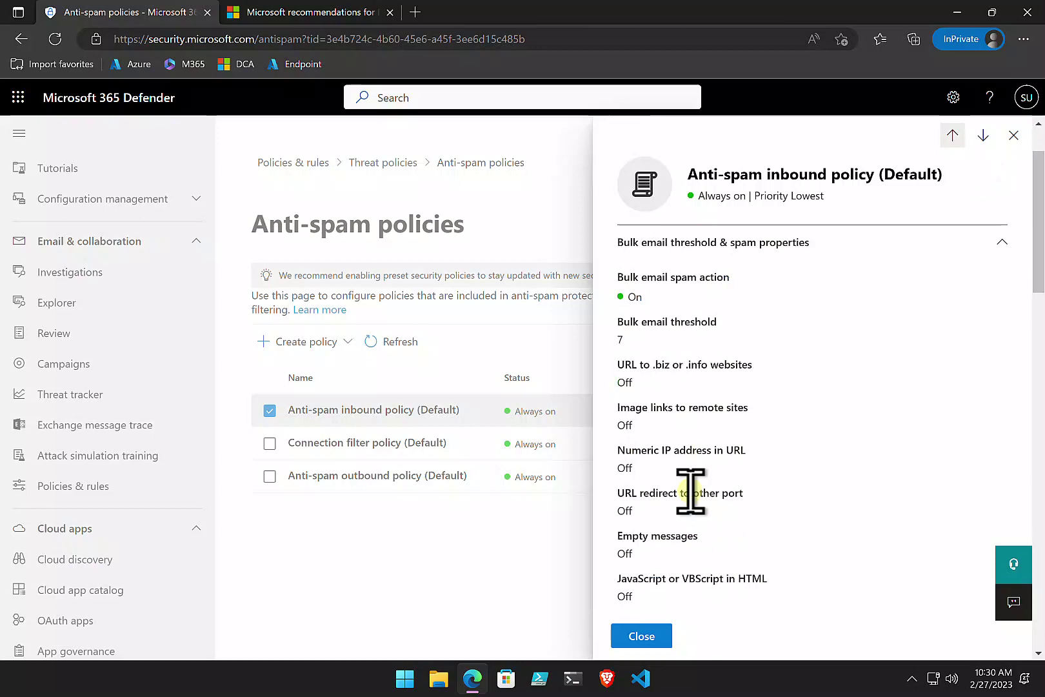
pyautogui.scroll(-12, 690, 490)
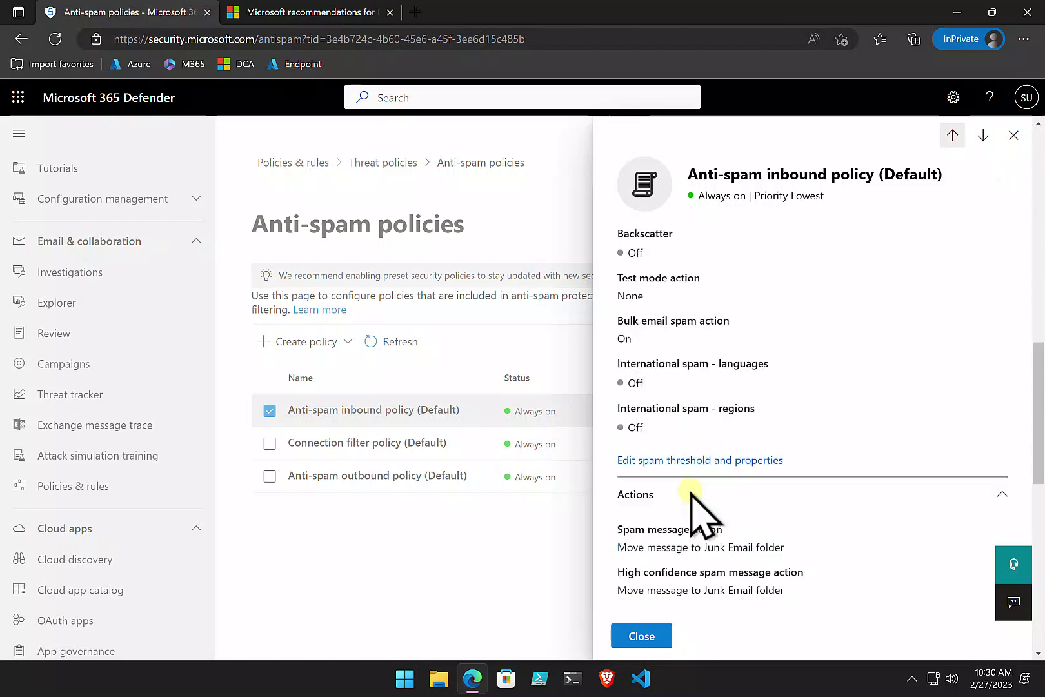
pyautogui.scroll(-5, 689, 496)
pyautogui.scroll(-5, 690, 495)
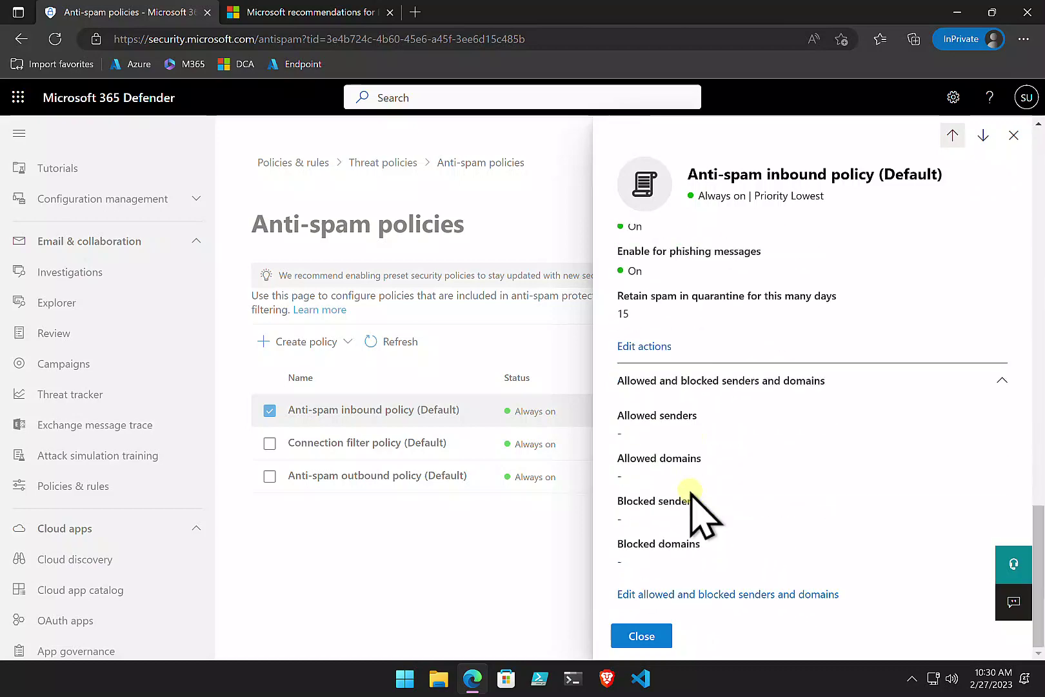
pyautogui.click(1013, 135)
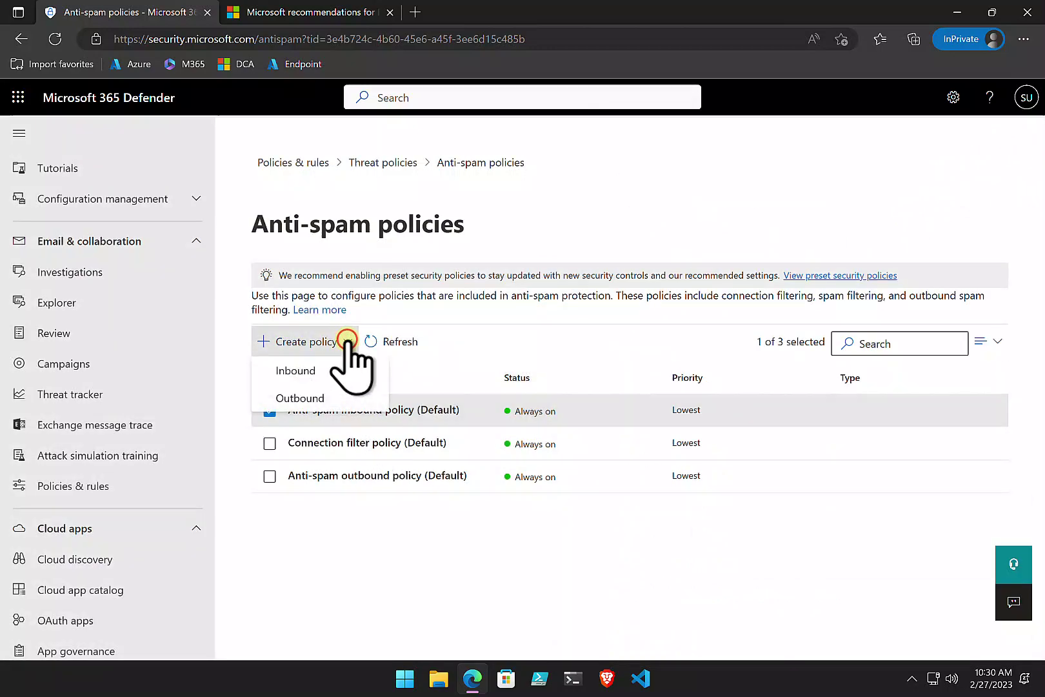
pyautogui.click(400, 583)
pyautogui.click(365, 410)
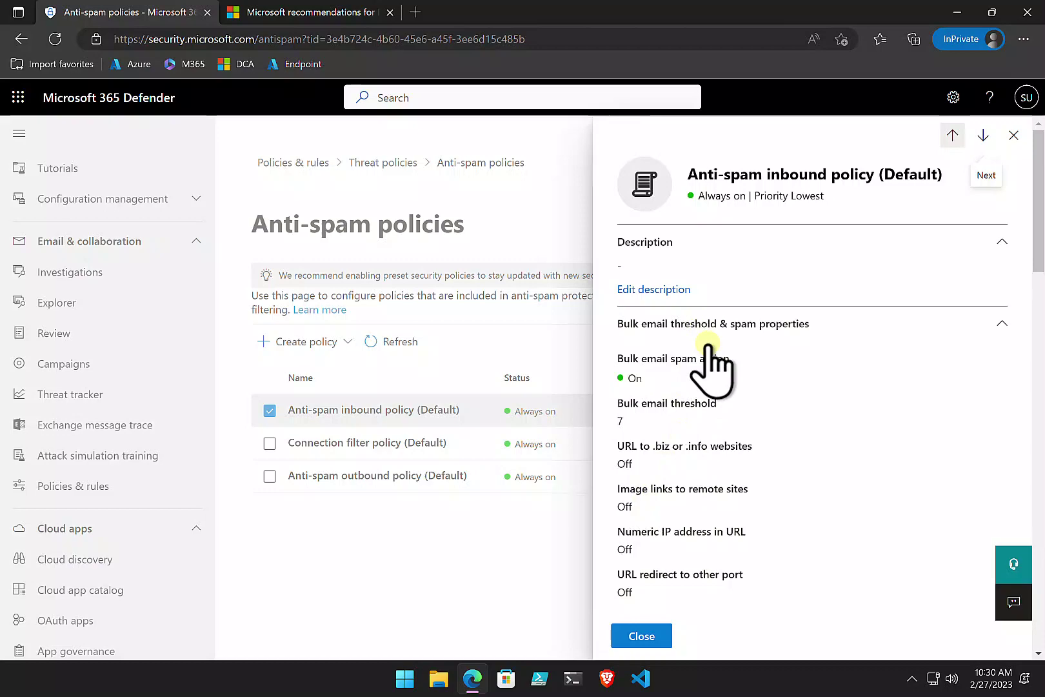
# Switch to the Microsoft Learn recommended settings article and scroll through the EOP anti-spam settings table
pyautogui.click(312, 9)
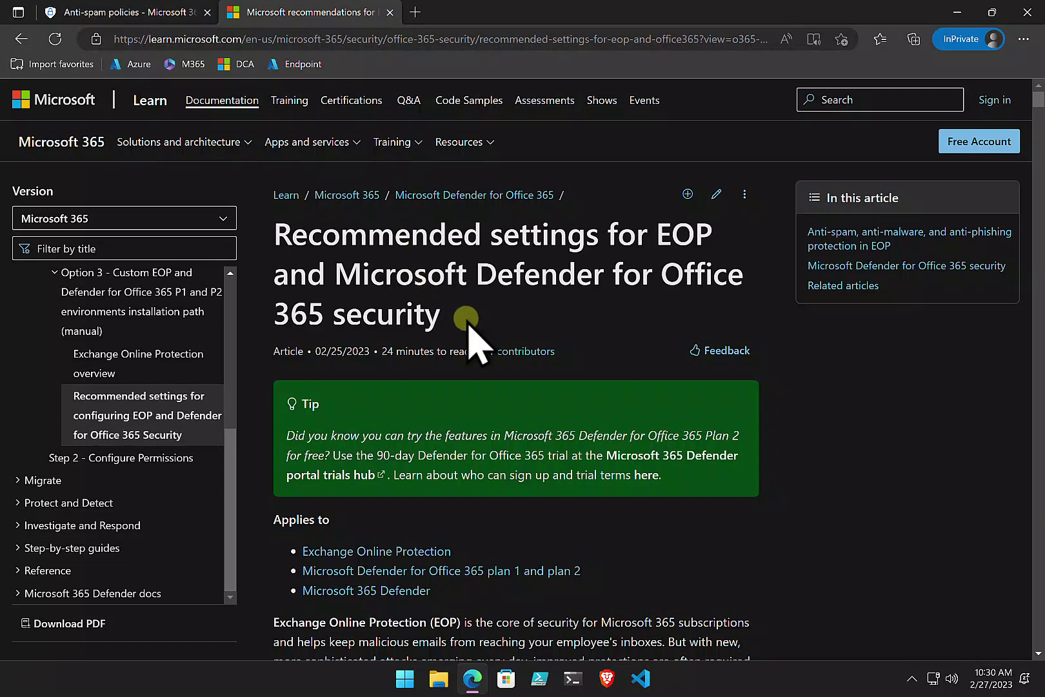
pyautogui.scroll(-10, 469, 324)
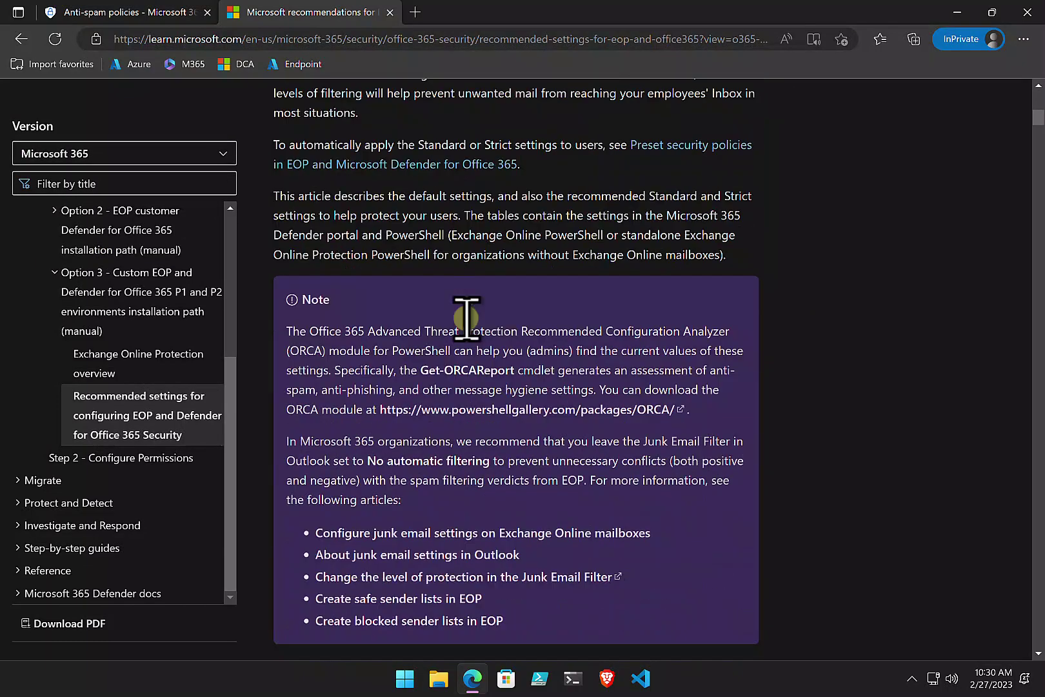
pyautogui.scroll(-10, 469, 325)
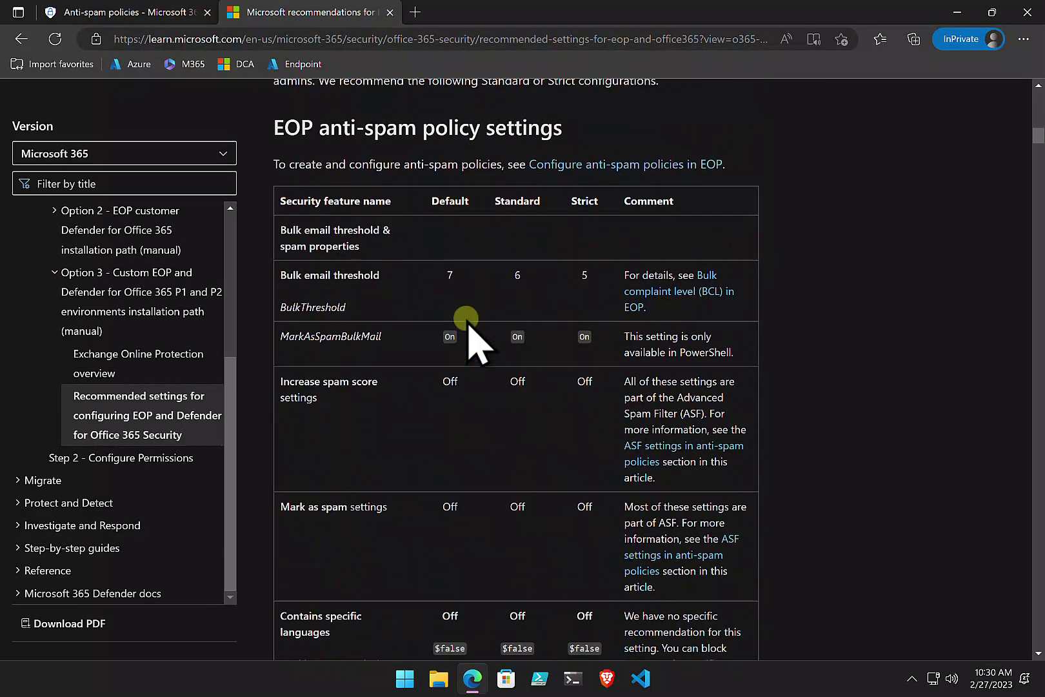
pyautogui.scroll(5, 468, 325)
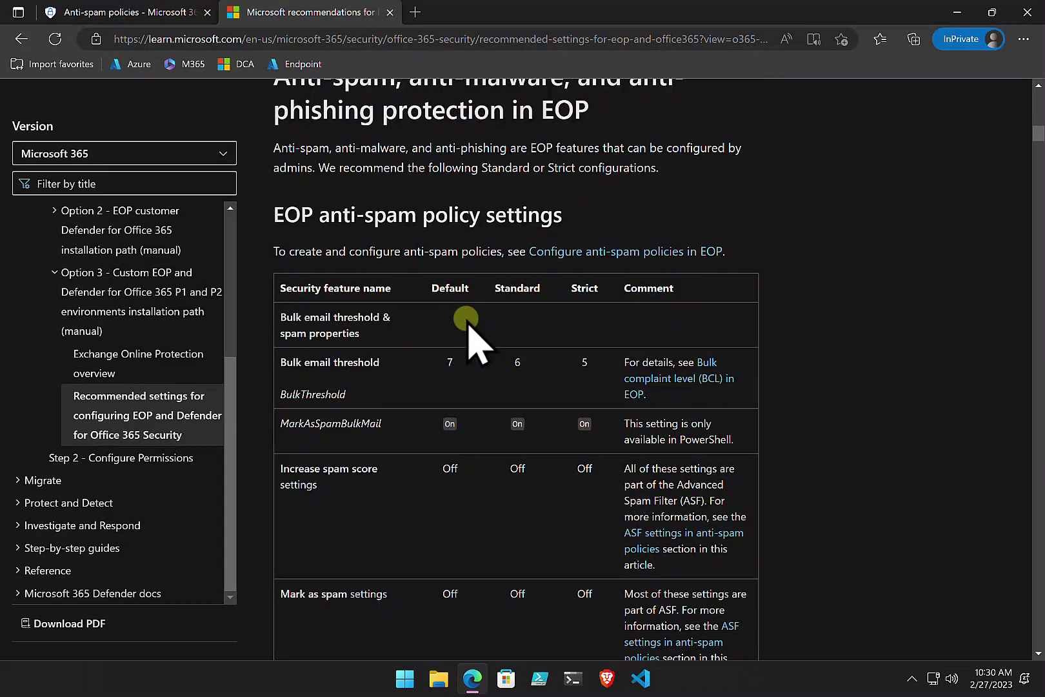
pyautogui.scroll(7, 468, 325)
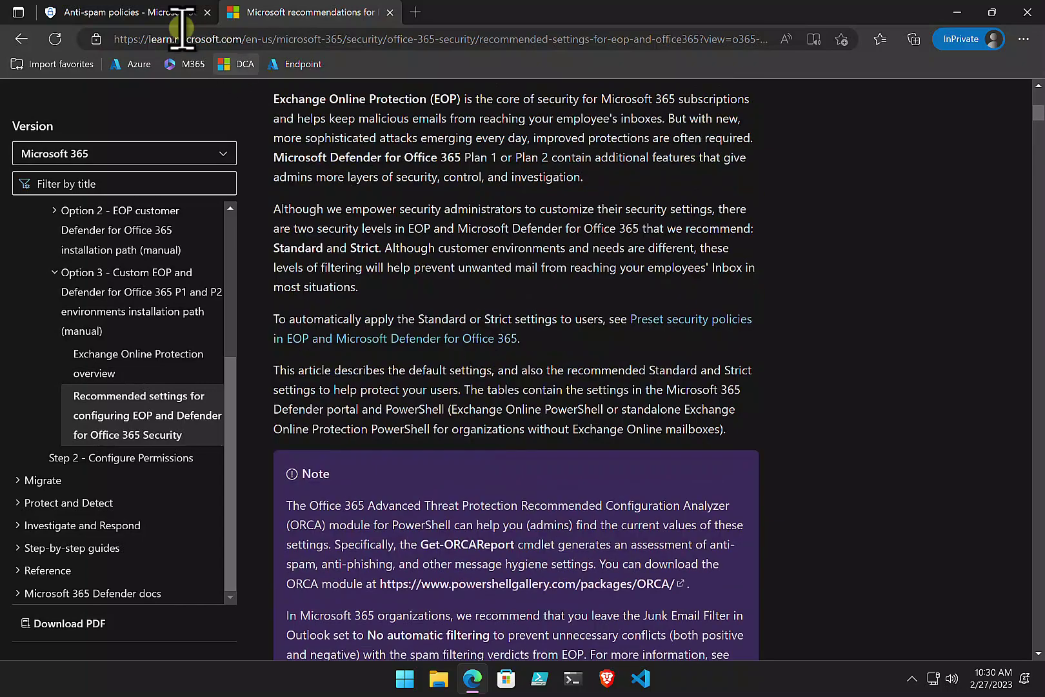
# Back in Defender, review the inbound policy's SPF hard fail, Backscatter and international spam settings, all Off
pyautogui.click(146, 12)
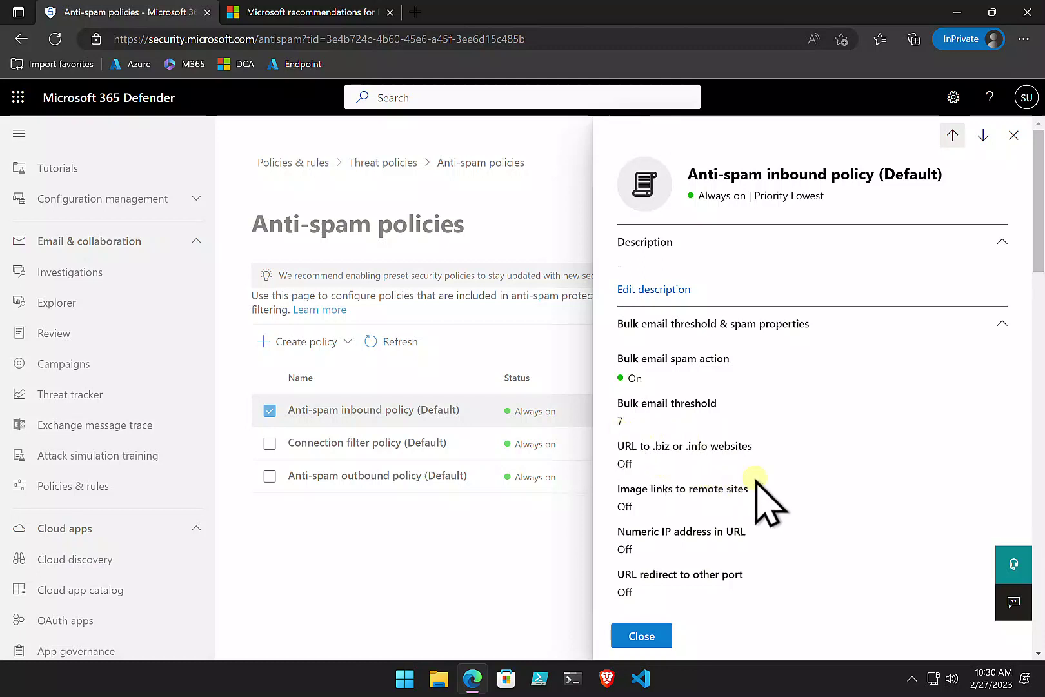
pyautogui.scroll(-1, 782, 481)
pyautogui.scroll(-1, 782, 481)
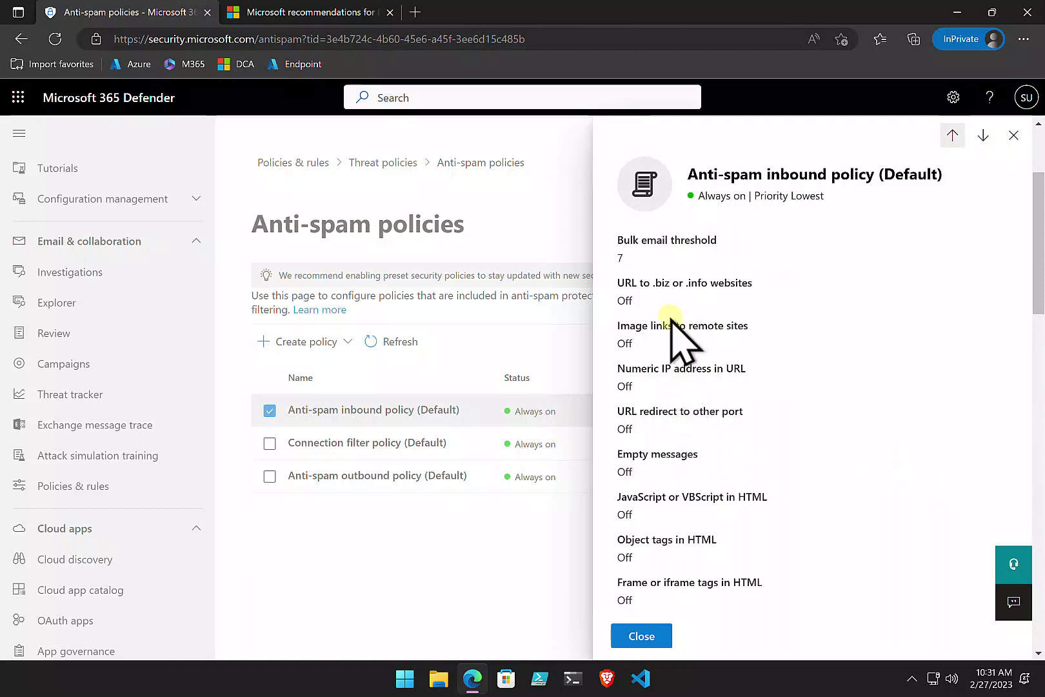
pyautogui.scroll(-1, 671, 316)
pyautogui.scroll(-2, 670, 316)
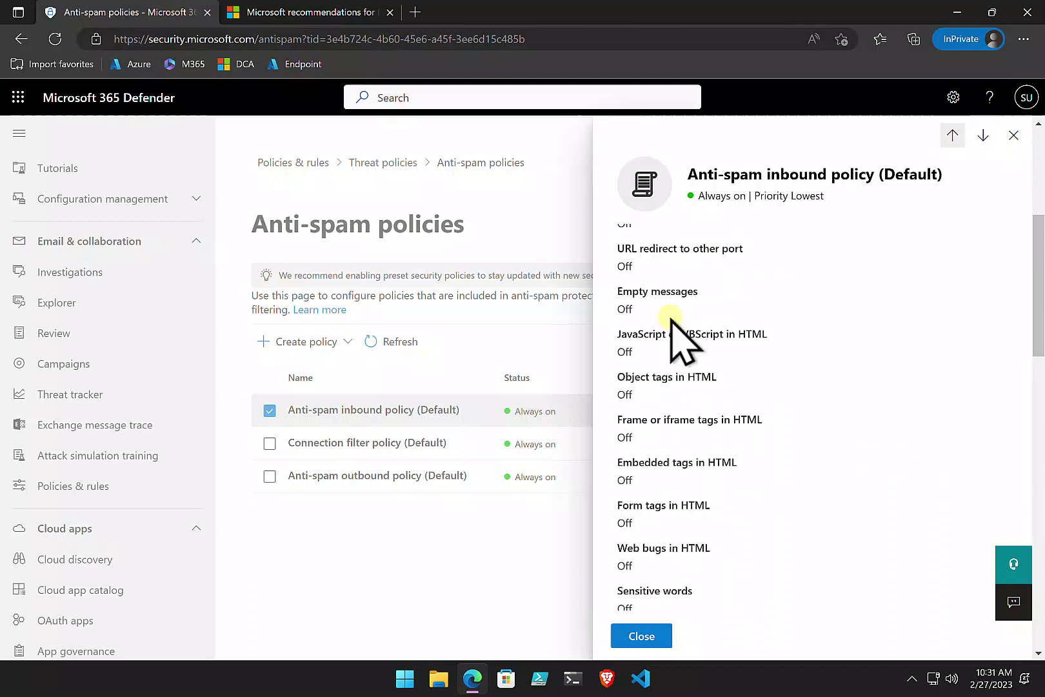
pyautogui.scroll(-1, 670, 316)
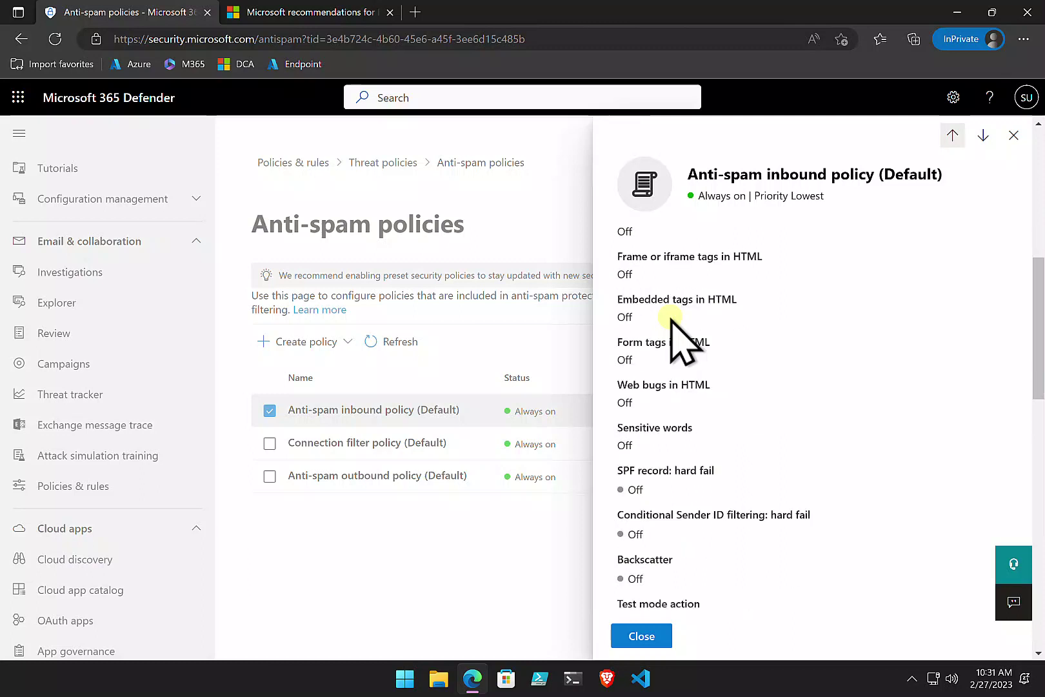
pyautogui.scroll(-2, 671, 316)
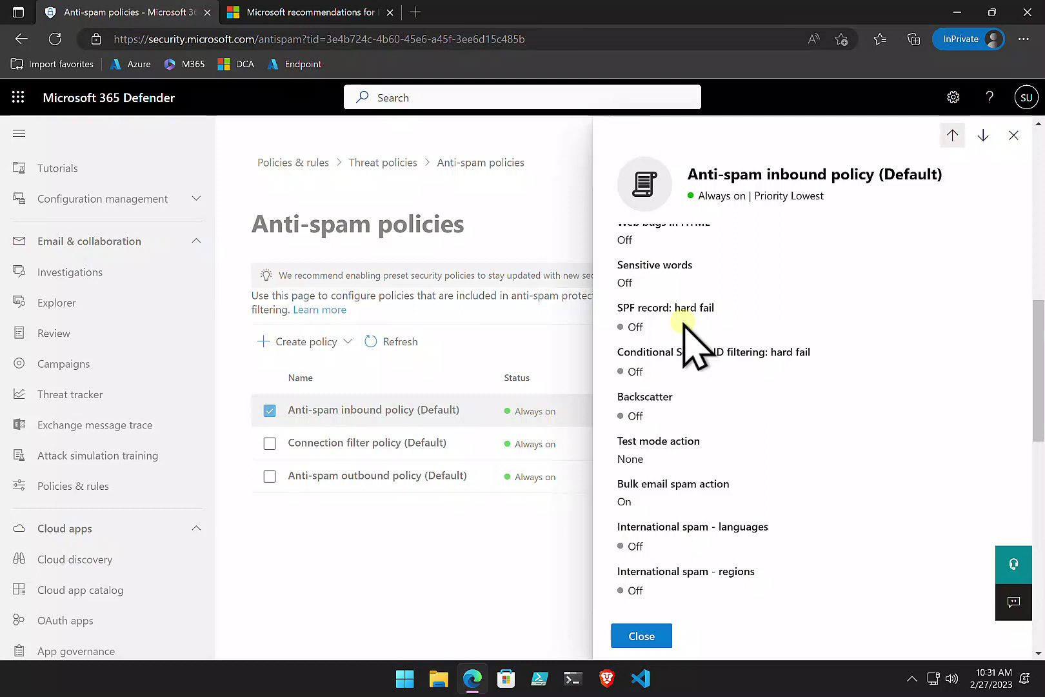
pyautogui.scroll(-1, 684, 322)
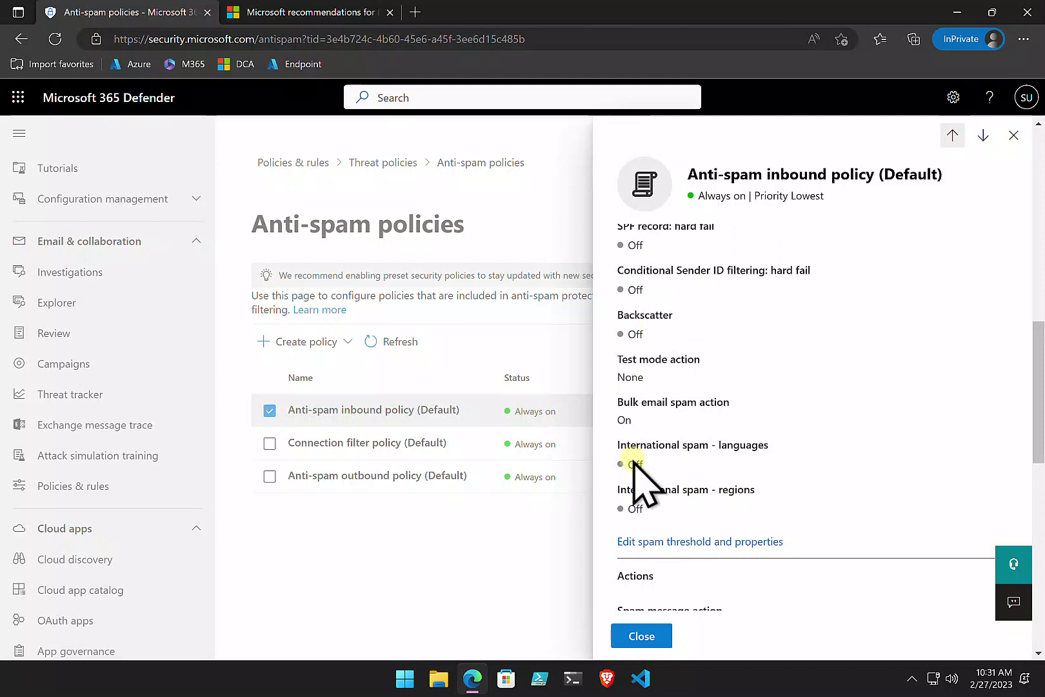
pyautogui.scroll(-1, 634, 459)
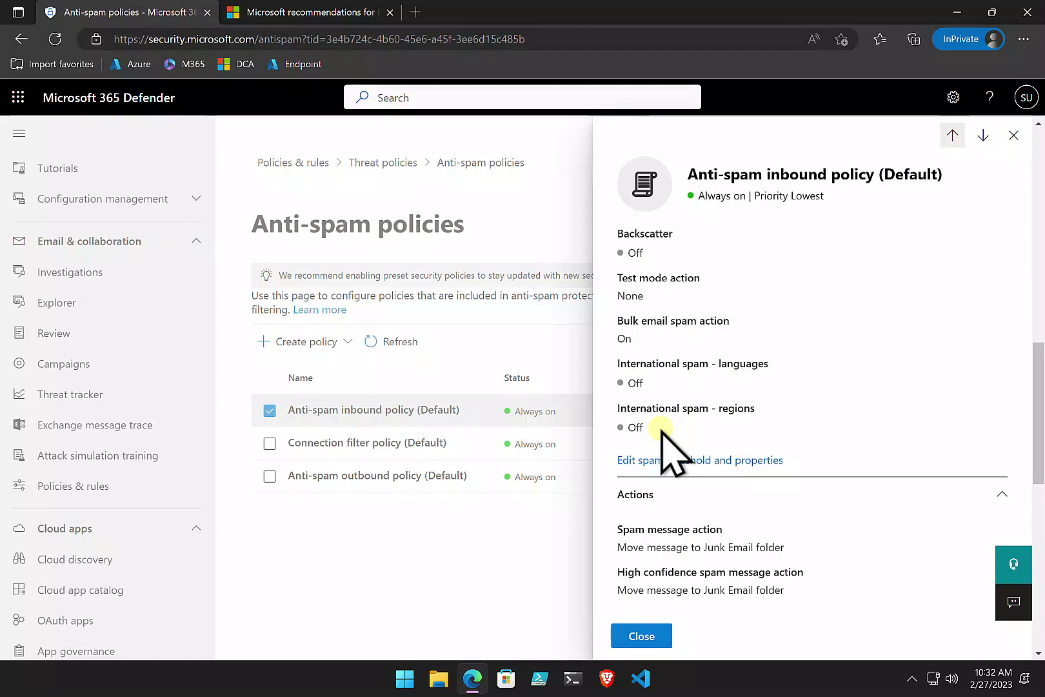
pyautogui.scroll(-3, 662, 431)
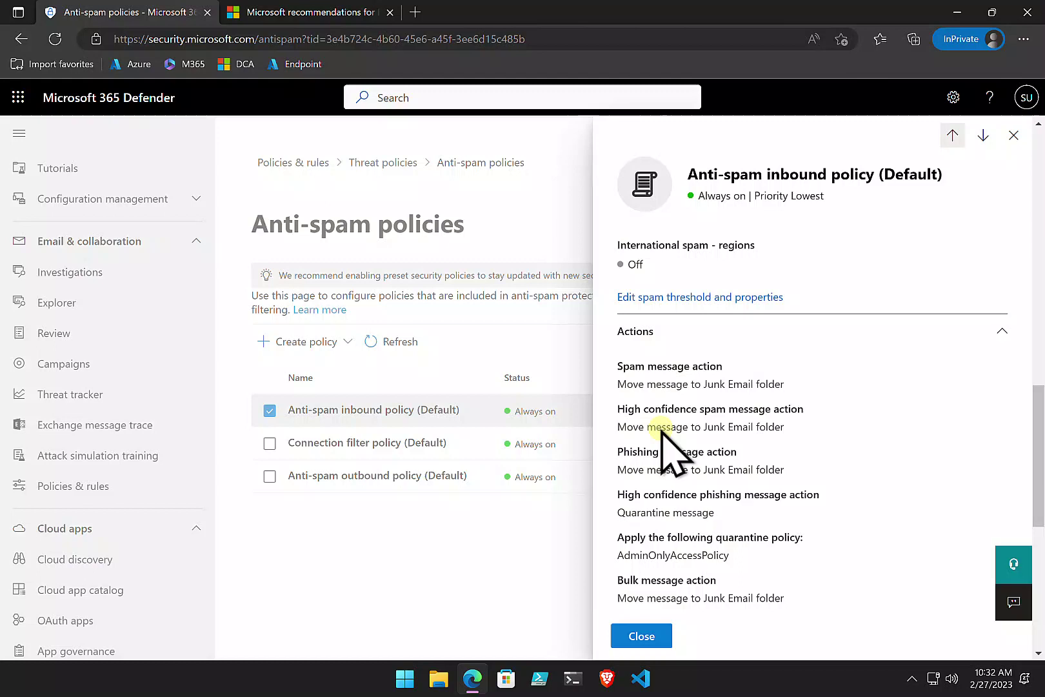
pyautogui.scroll(-2, 661, 431)
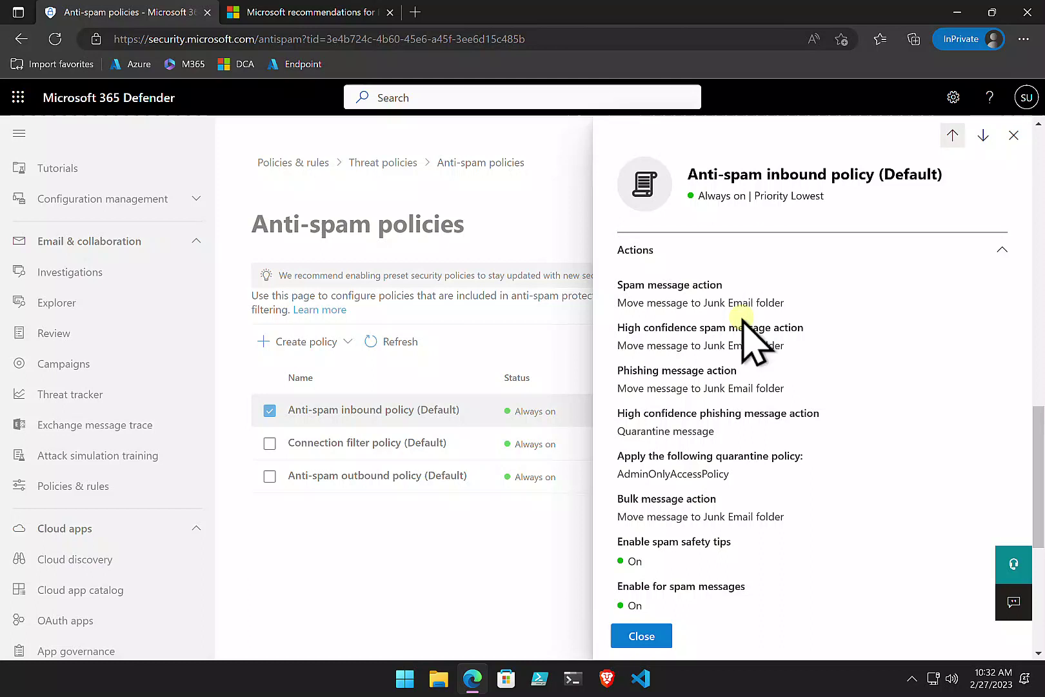
pyautogui.scroll(-1, 742, 323)
pyautogui.scroll(-1, 751, 339)
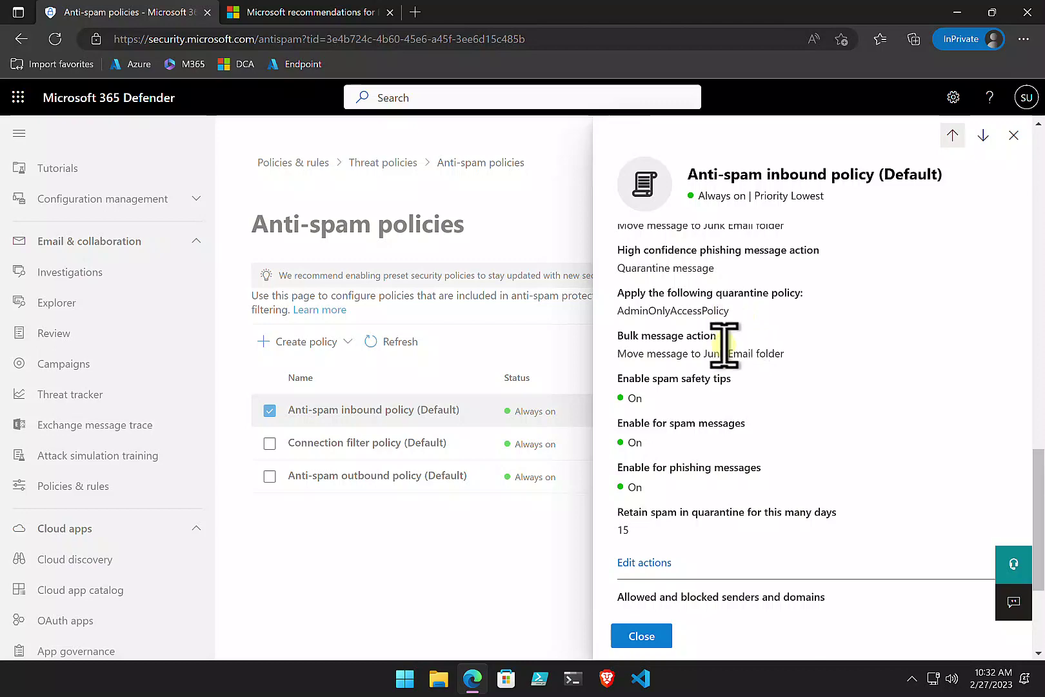
pyautogui.scroll(-3, 769, 412)
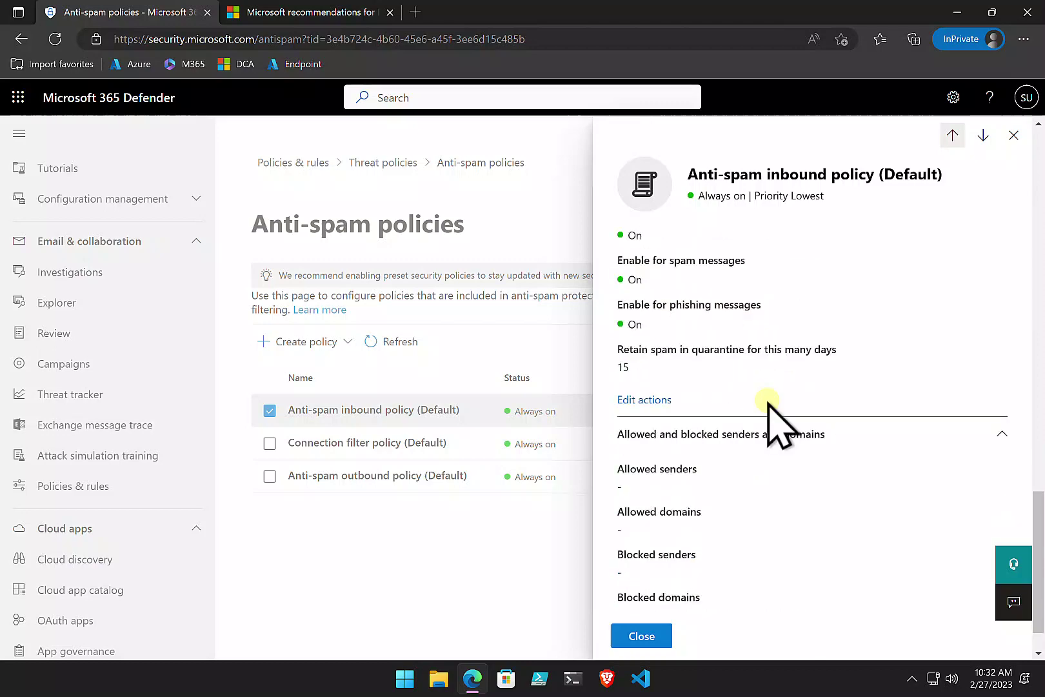
pyautogui.scroll(2, 769, 427)
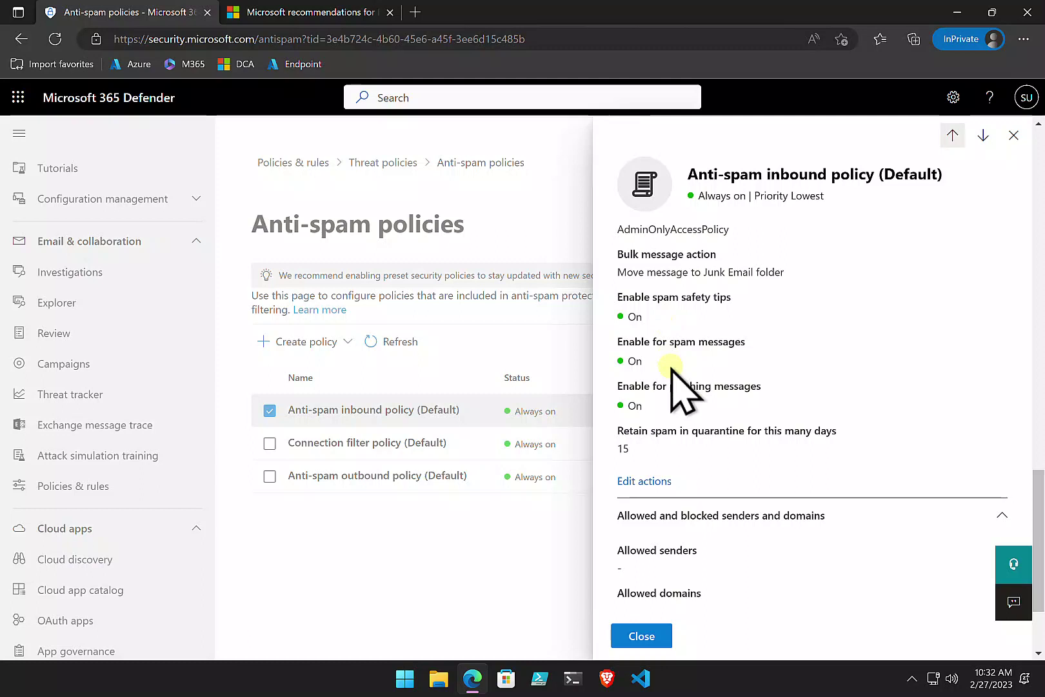
pyautogui.scroll(-1, 692, 371)
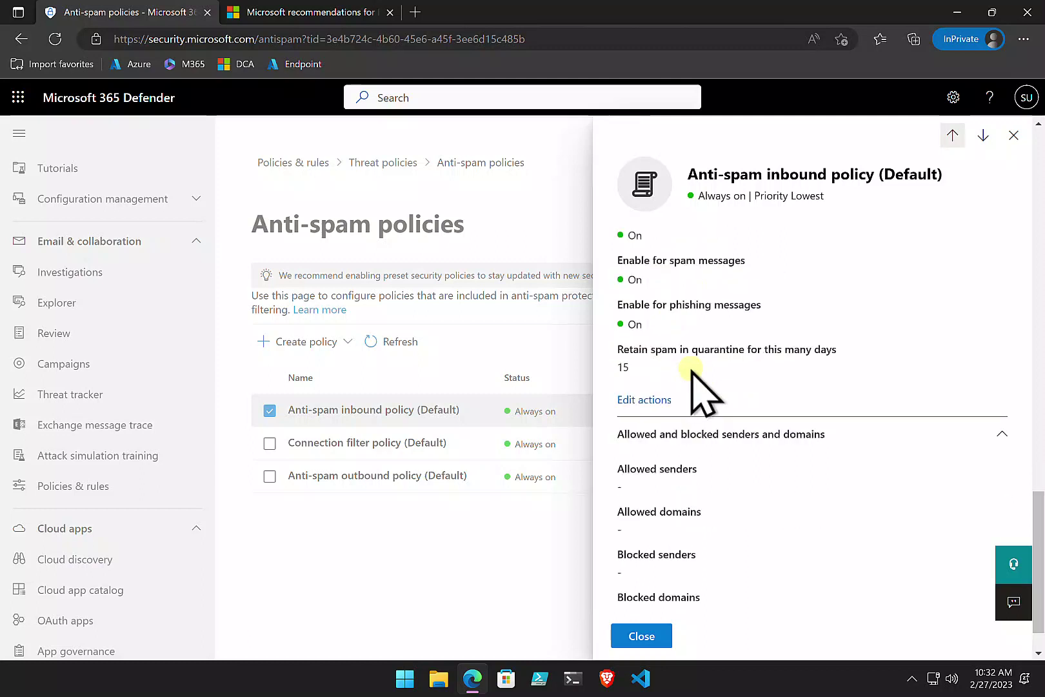
pyautogui.scroll(-1, 692, 369)
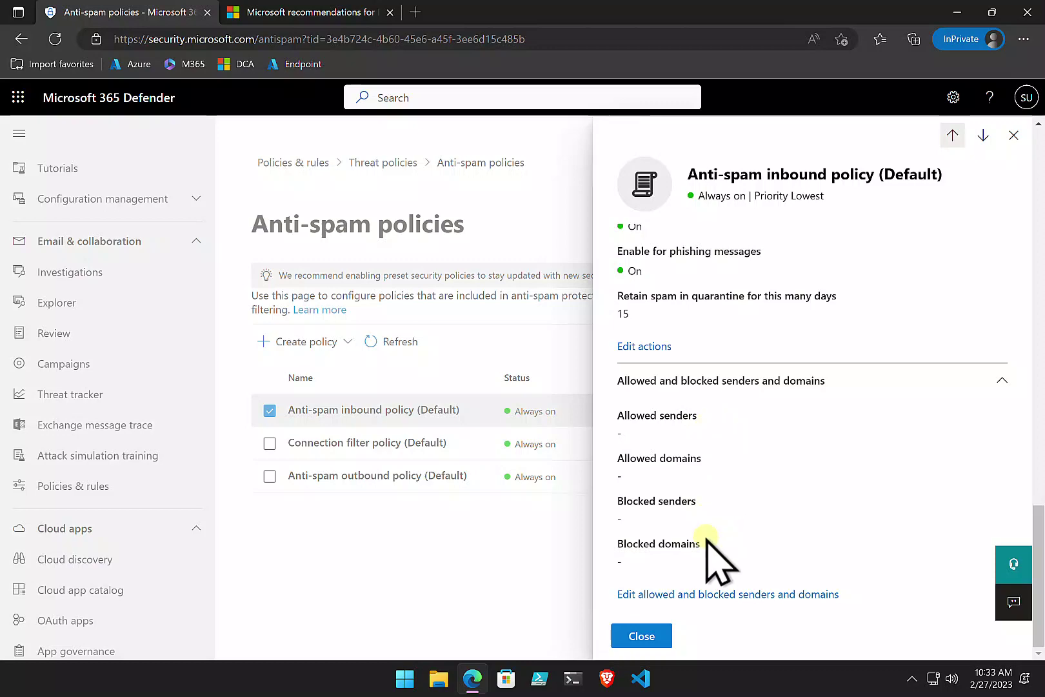
pyautogui.scroll(10, 707, 545)
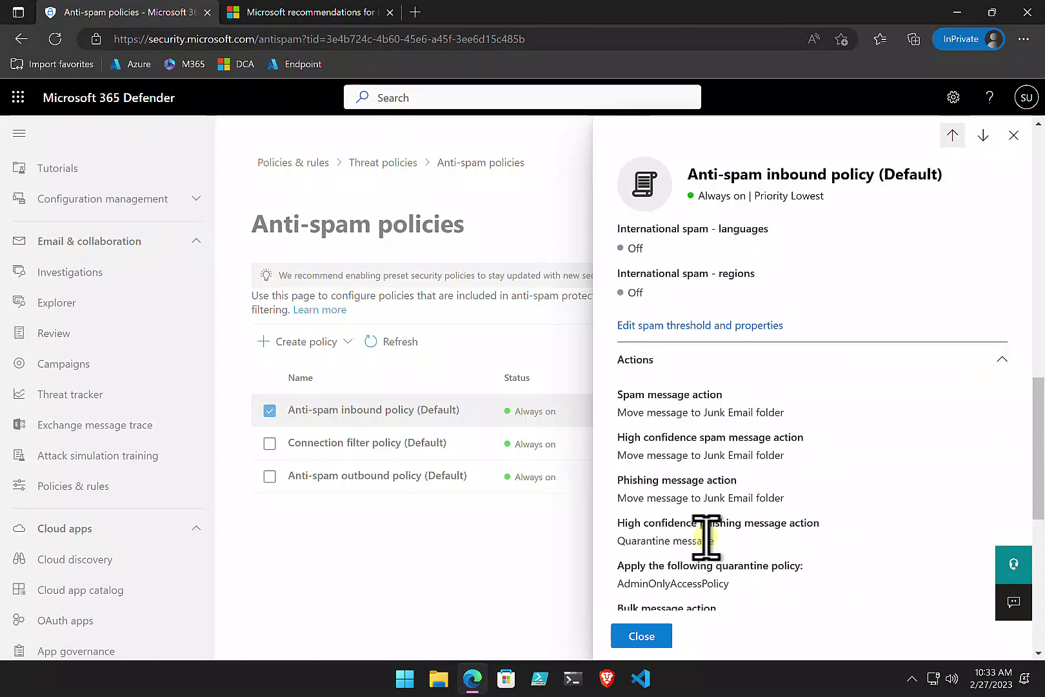
# Inspect the SPF record hard fail choices in the inbound policy's spam threshold settings
pyautogui.click(696, 570)
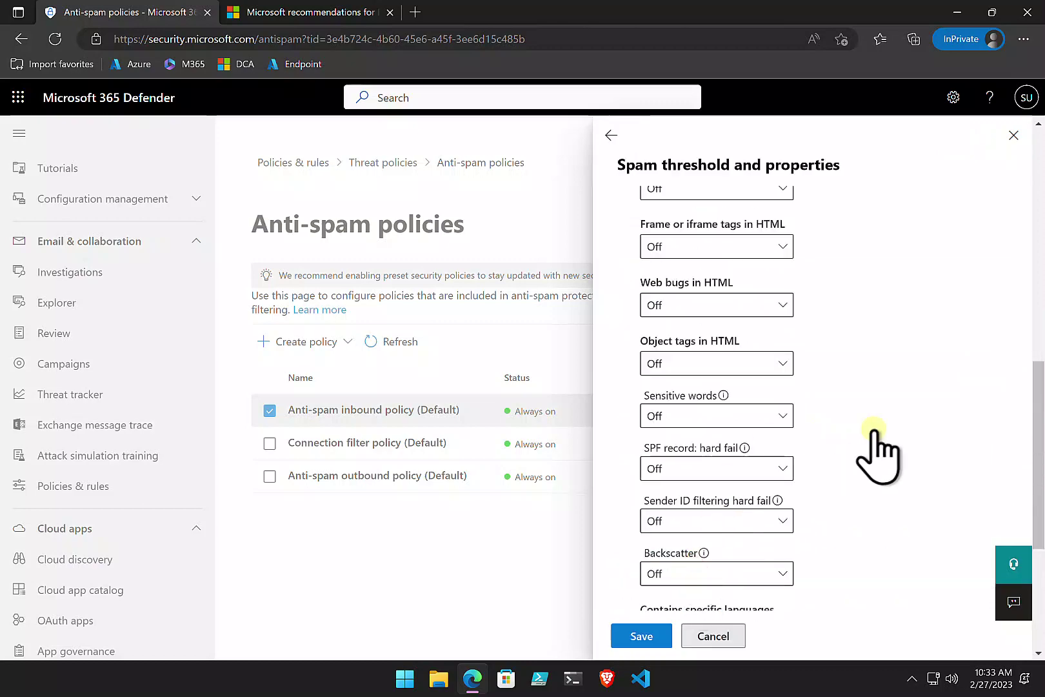
pyautogui.scroll(-5, 875, 432)
pyautogui.scroll(1, 875, 432)
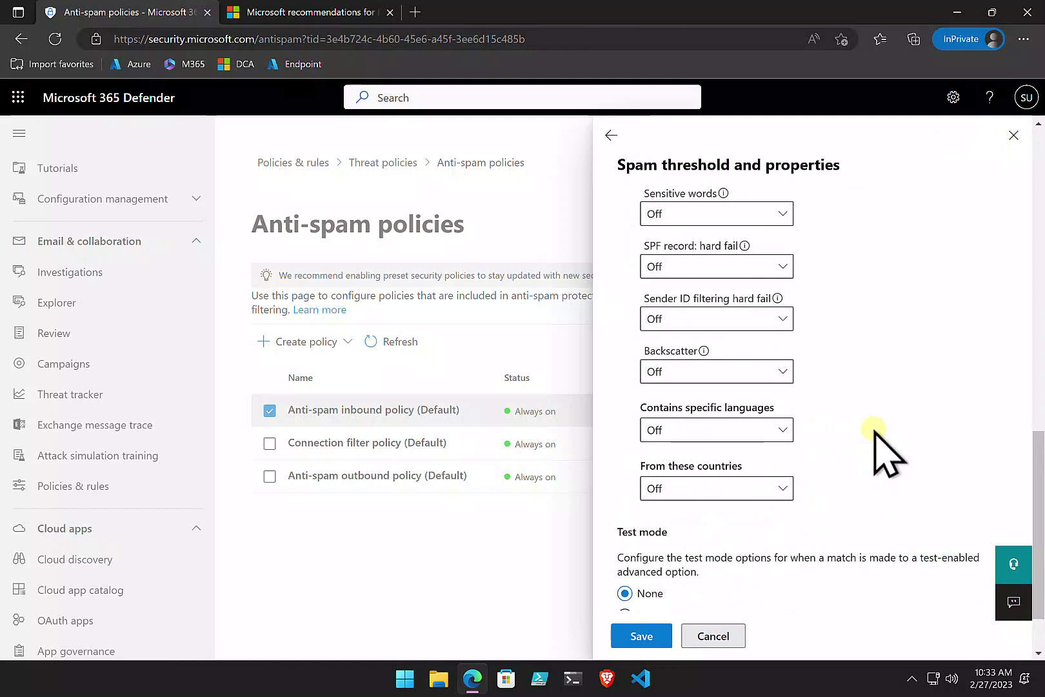
pyautogui.click(779, 269)
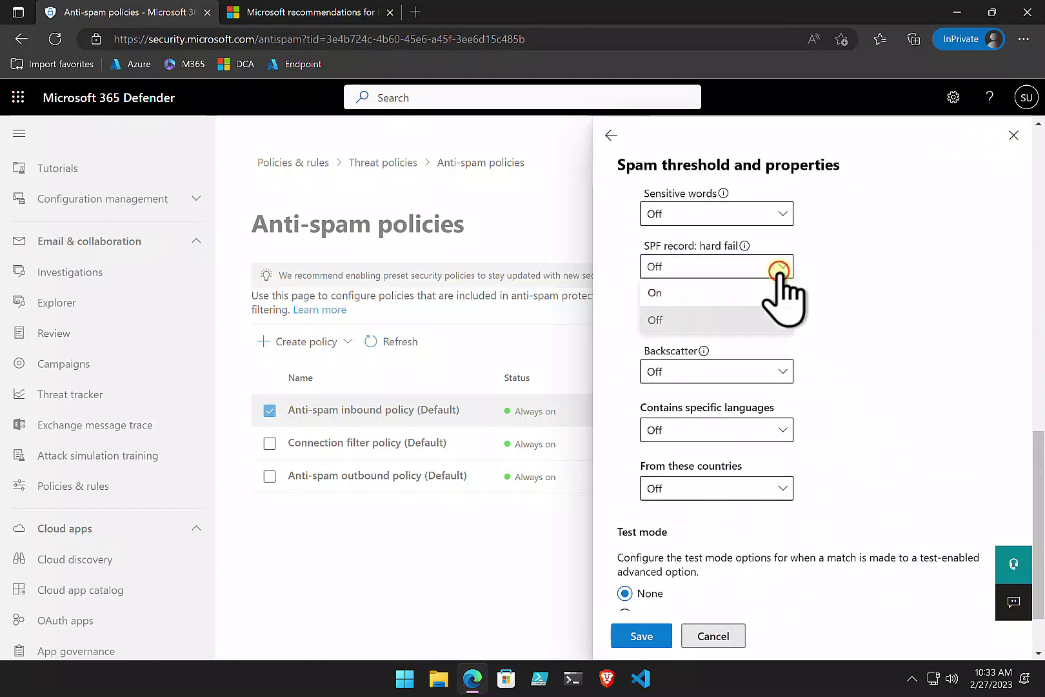
# Discard the threshold edits and open the Anti-spam outbound policy (Default) details
pyautogui.click(712, 637)
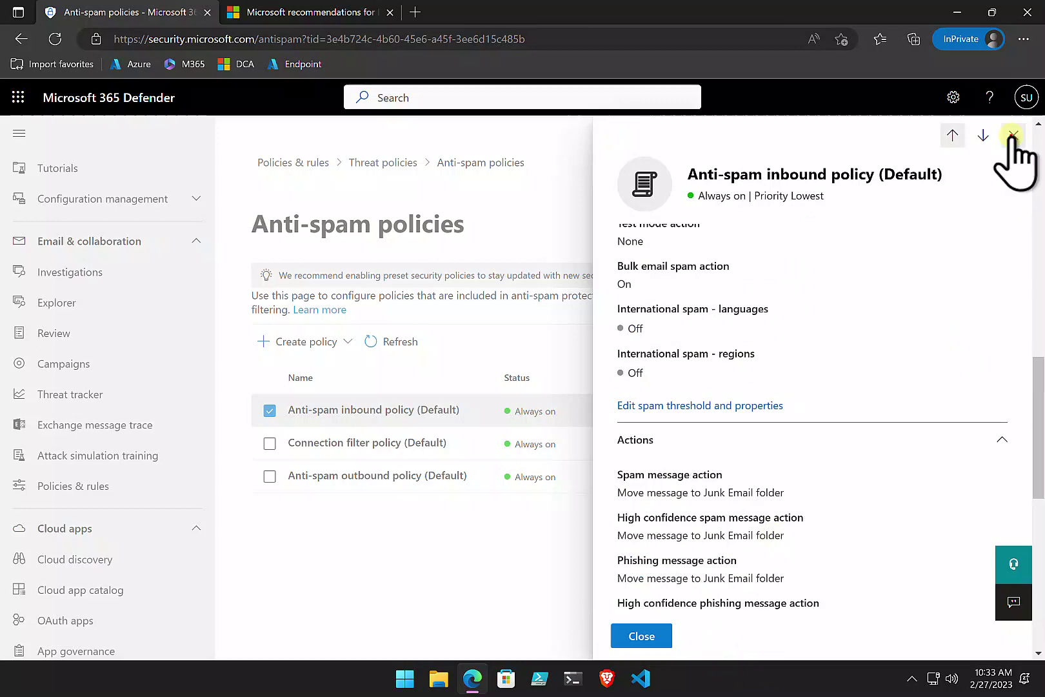
pyautogui.click(1013, 135)
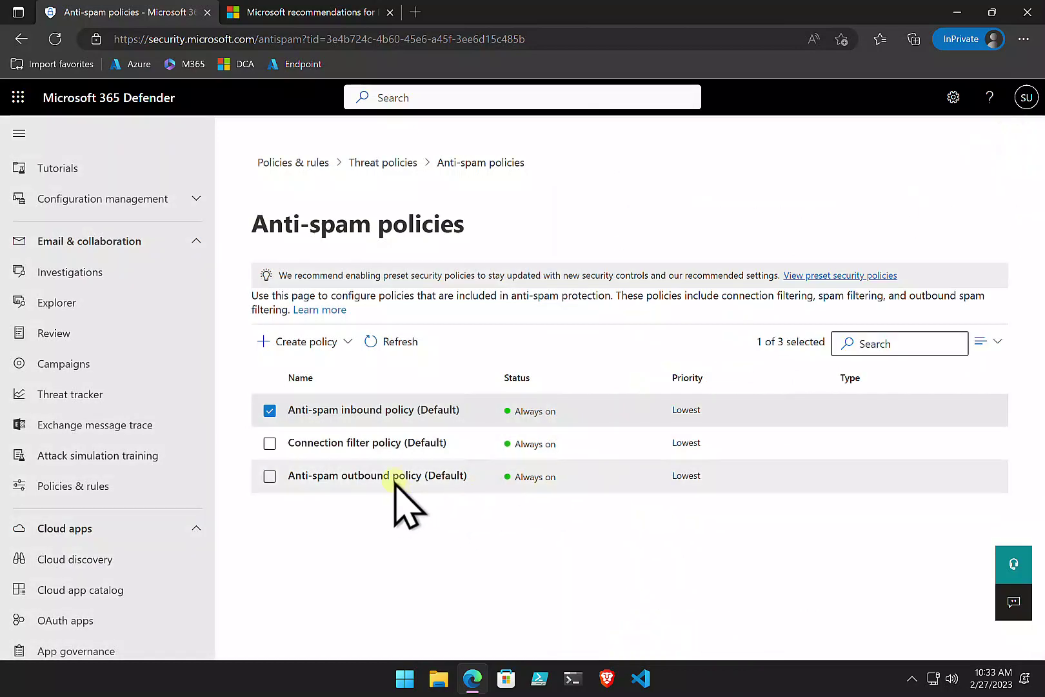
pyautogui.click(393, 478)
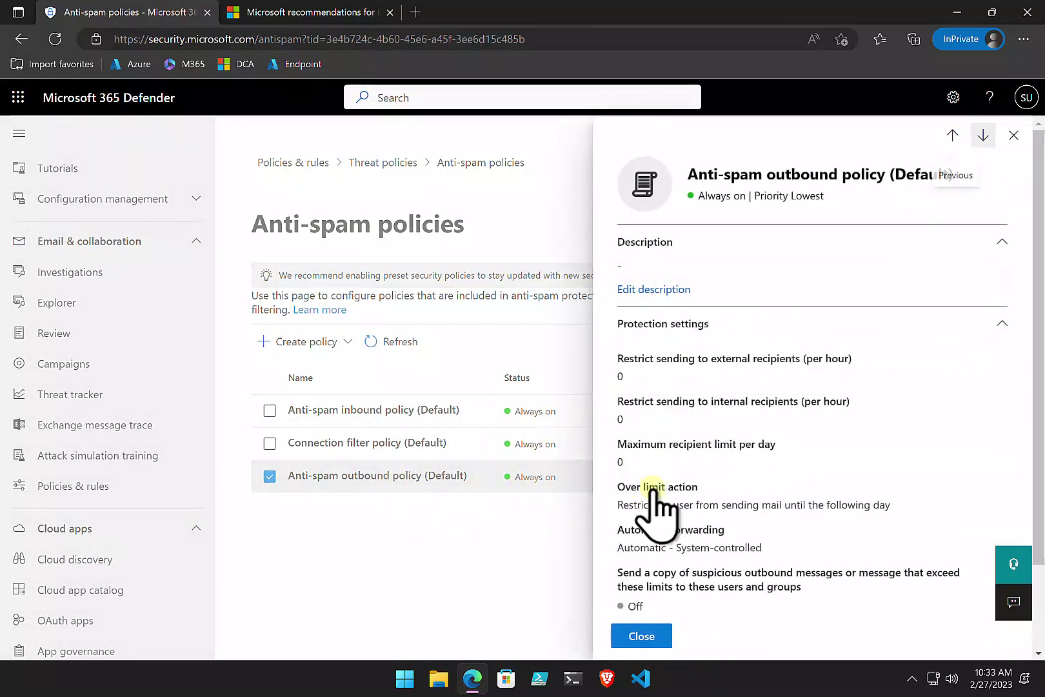
pyautogui.scroll(-2, 709, 452)
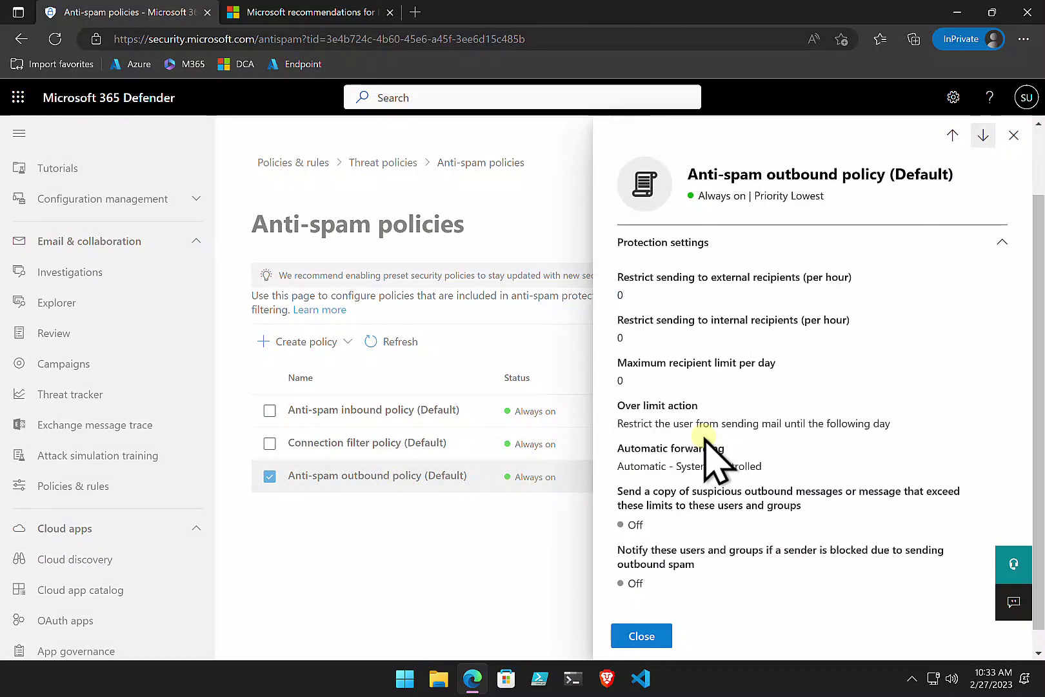
pyautogui.scroll(-1, 716, 459)
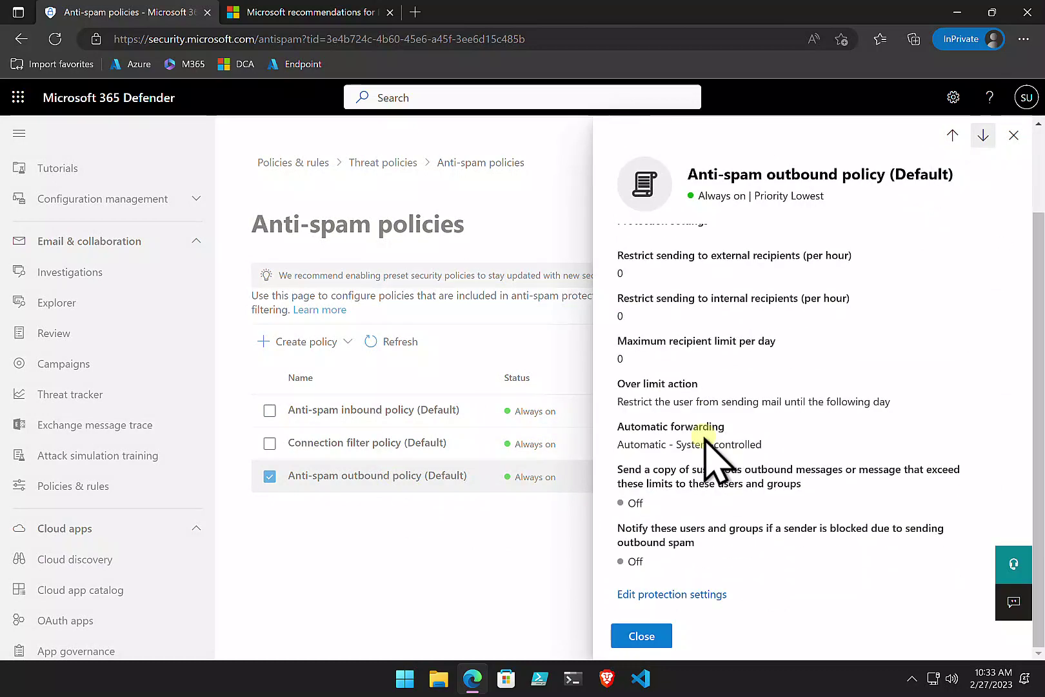
pyautogui.scroll(2, 712, 455)
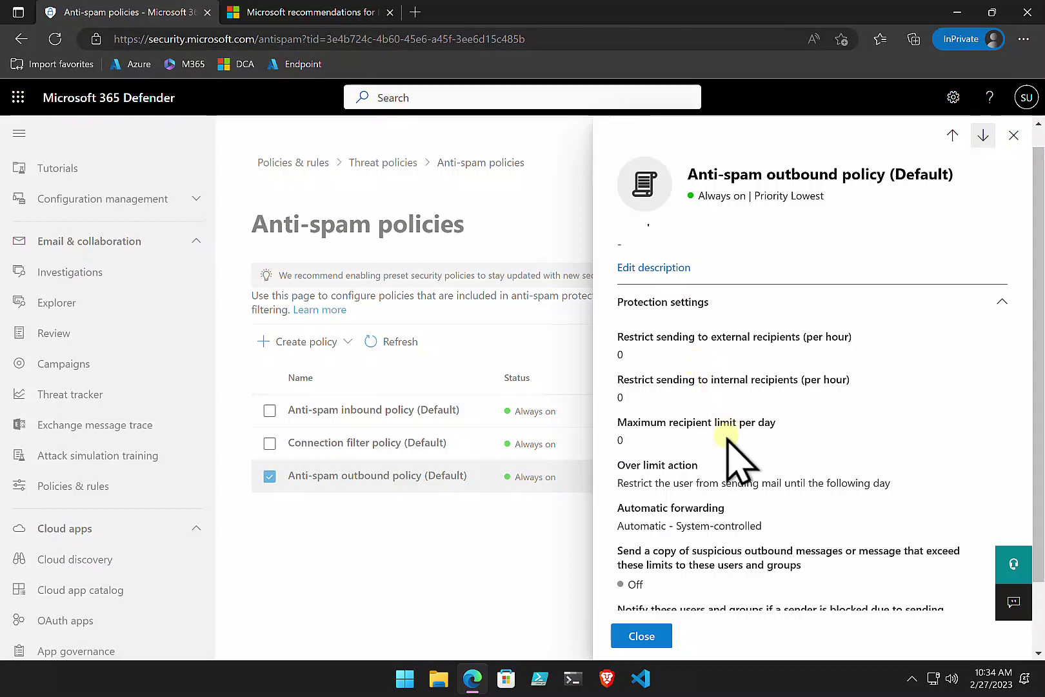
pyautogui.scroll(-2, 727, 438)
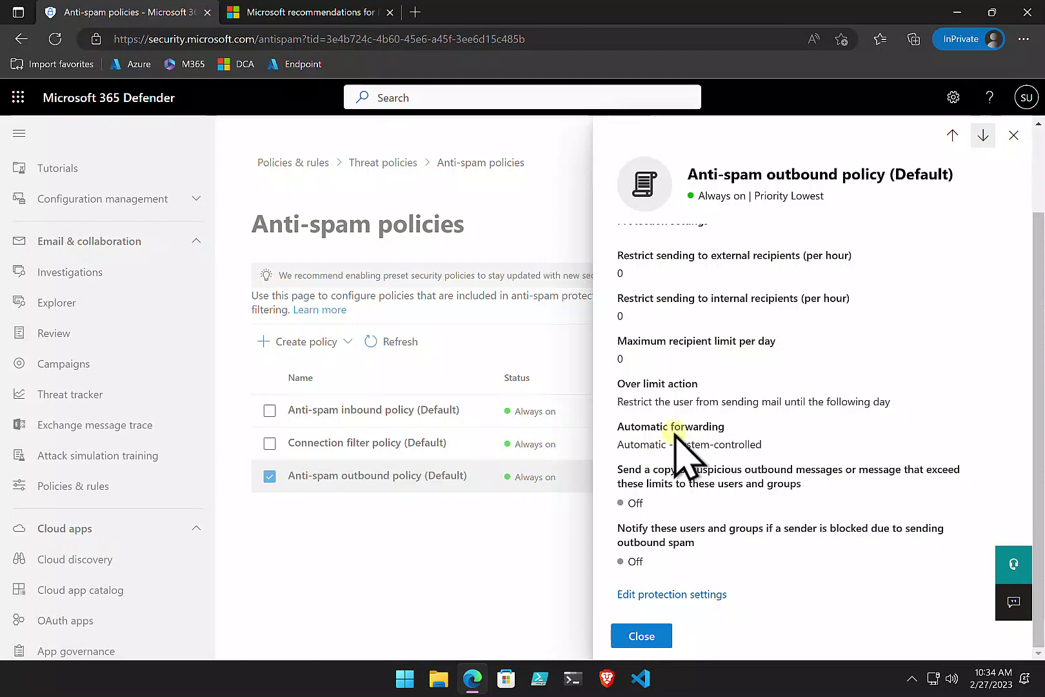
pyautogui.click(709, 593)
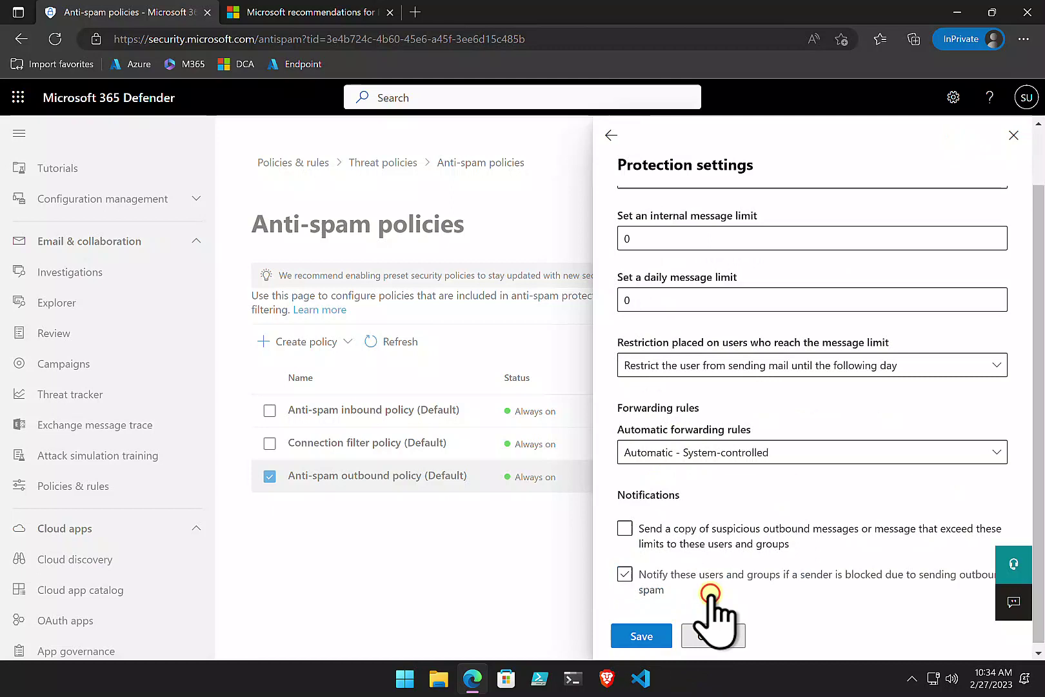
pyautogui.click(731, 451)
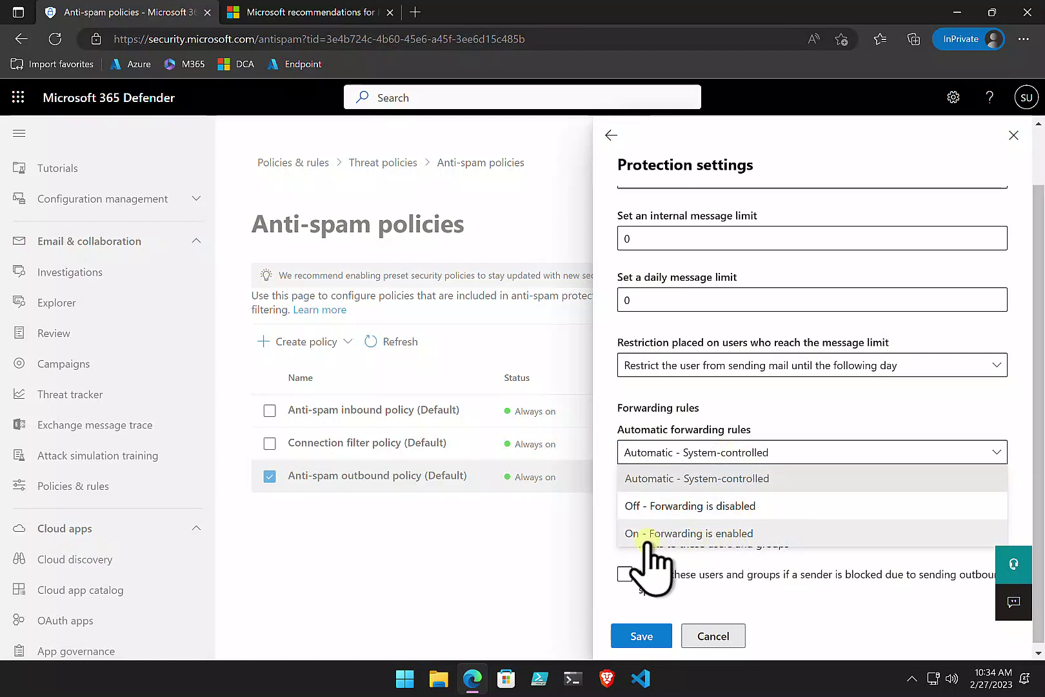
pyautogui.click(787, 418)
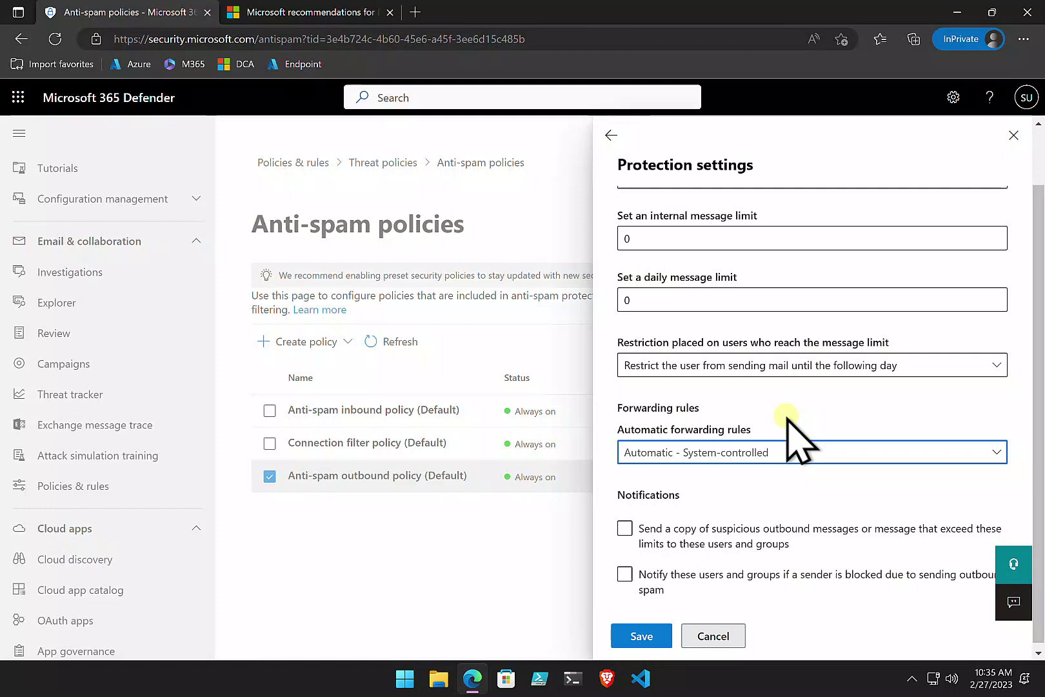
pyautogui.scroll(-1, 788, 419)
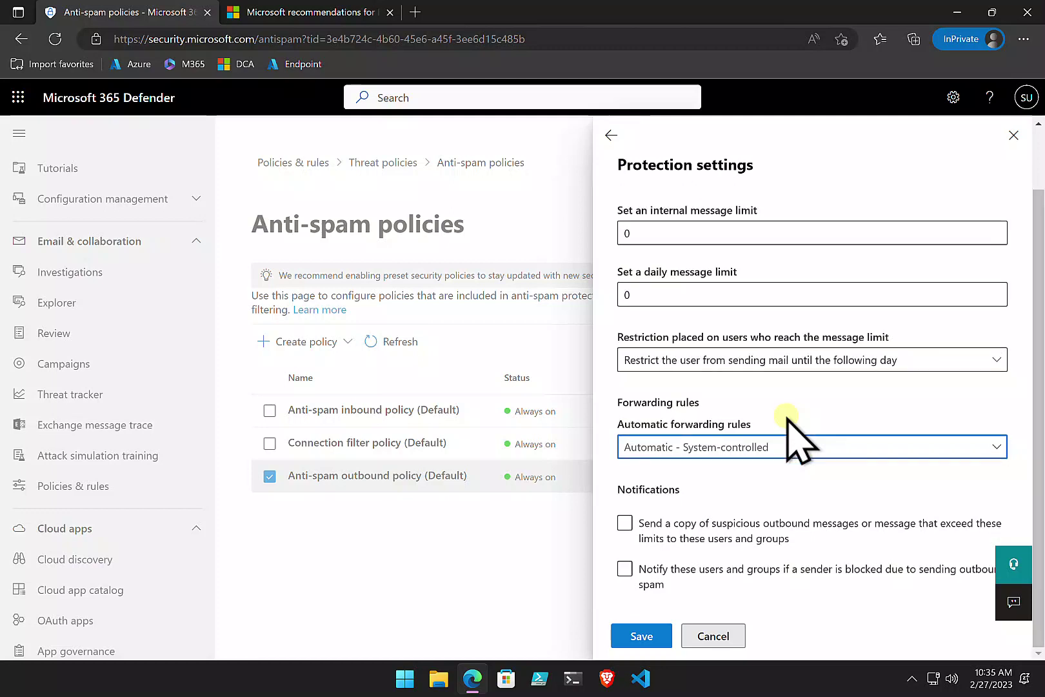
pyautogui.click(697, 567)
pyautogui.click(685, 566)
pyautogui.click(671, 537)
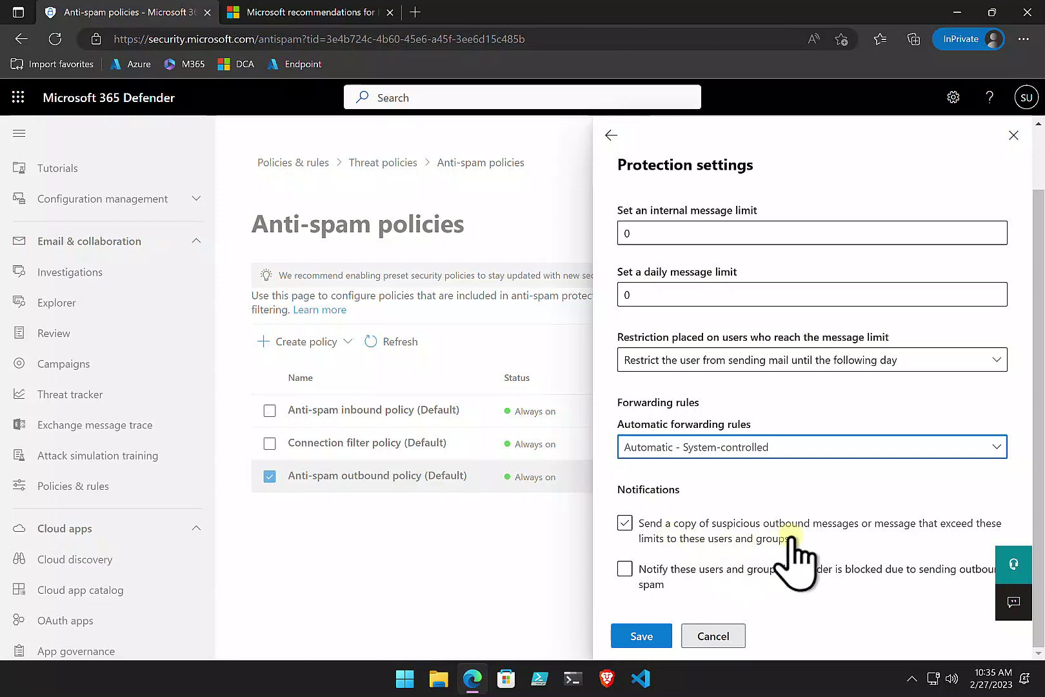
pyautogui.click(887, 534)
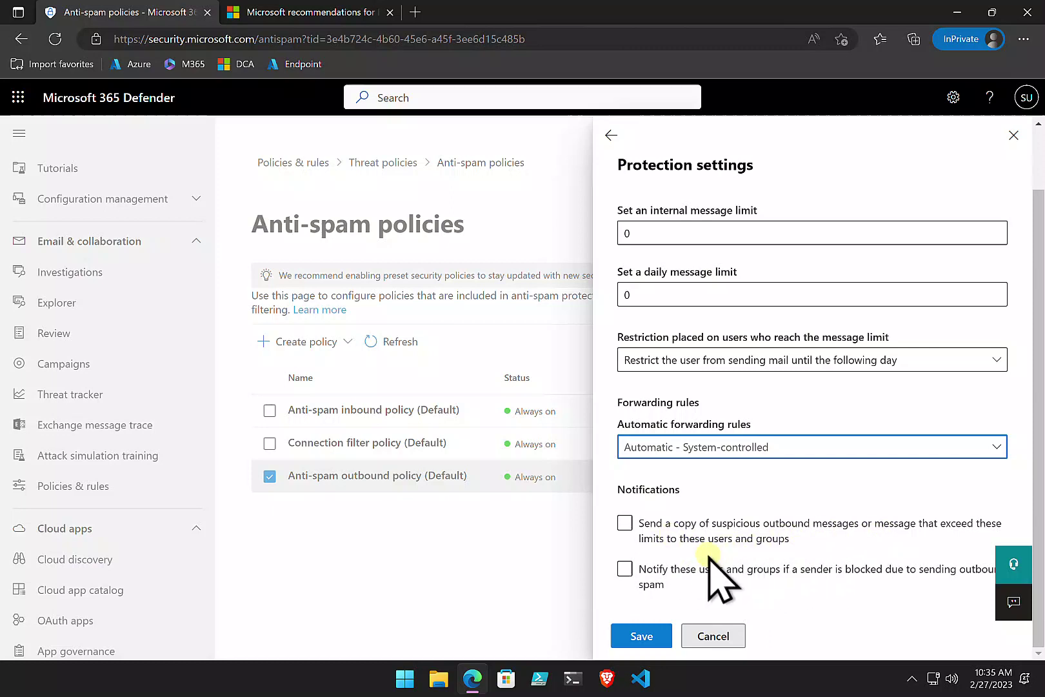
pyautogui.click(705, 571)
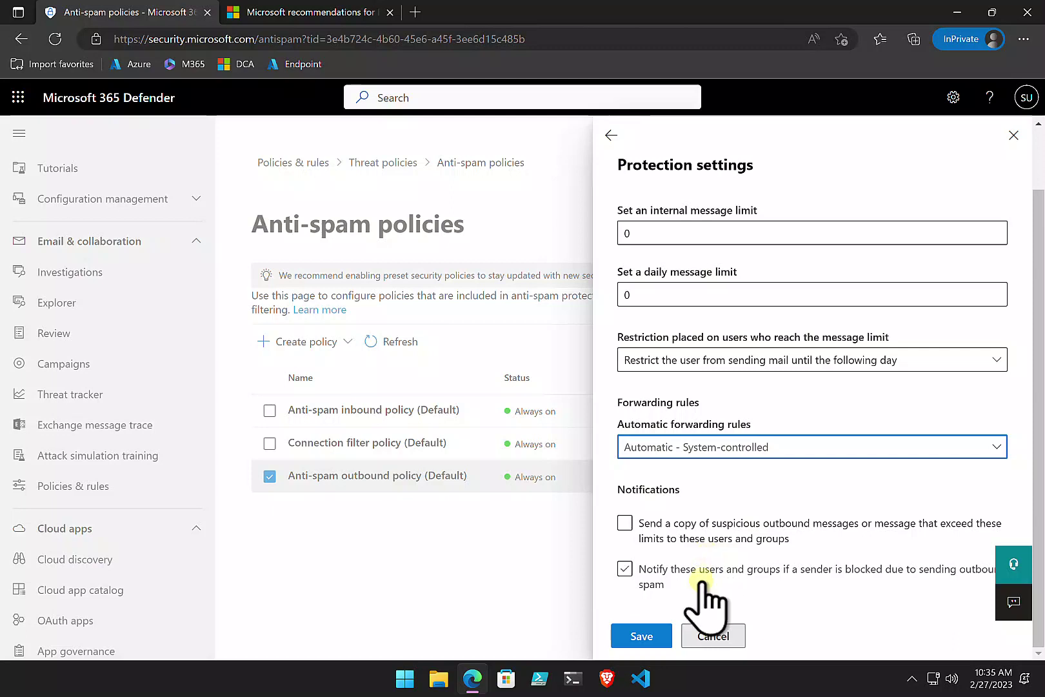
pyautogui.click(703, 574)
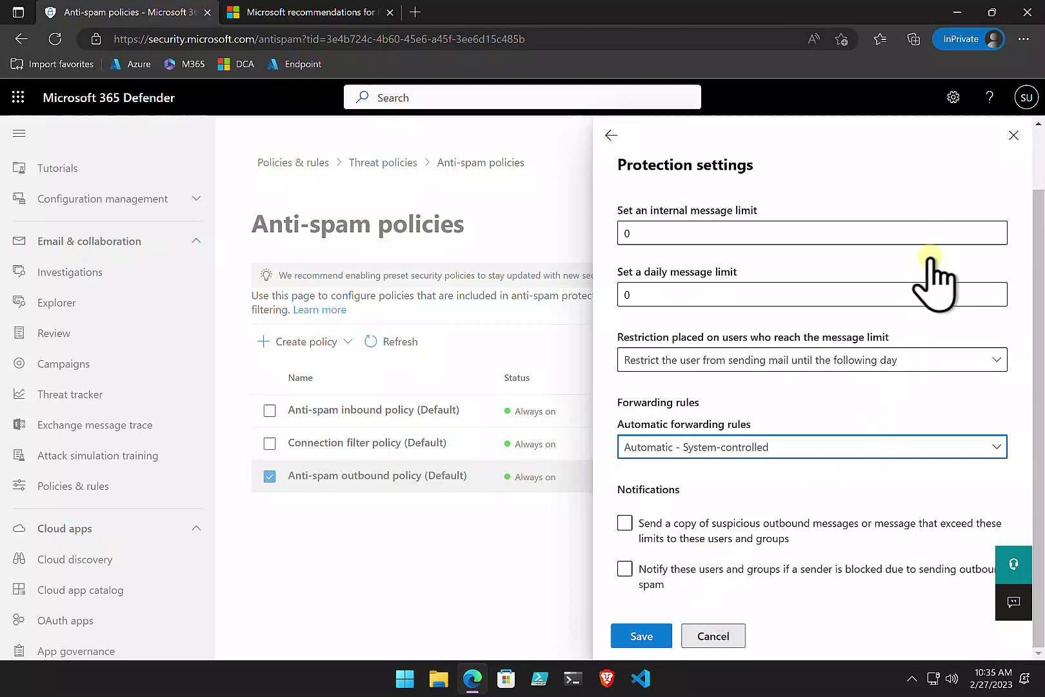
pyautogui.click(1016, 138)
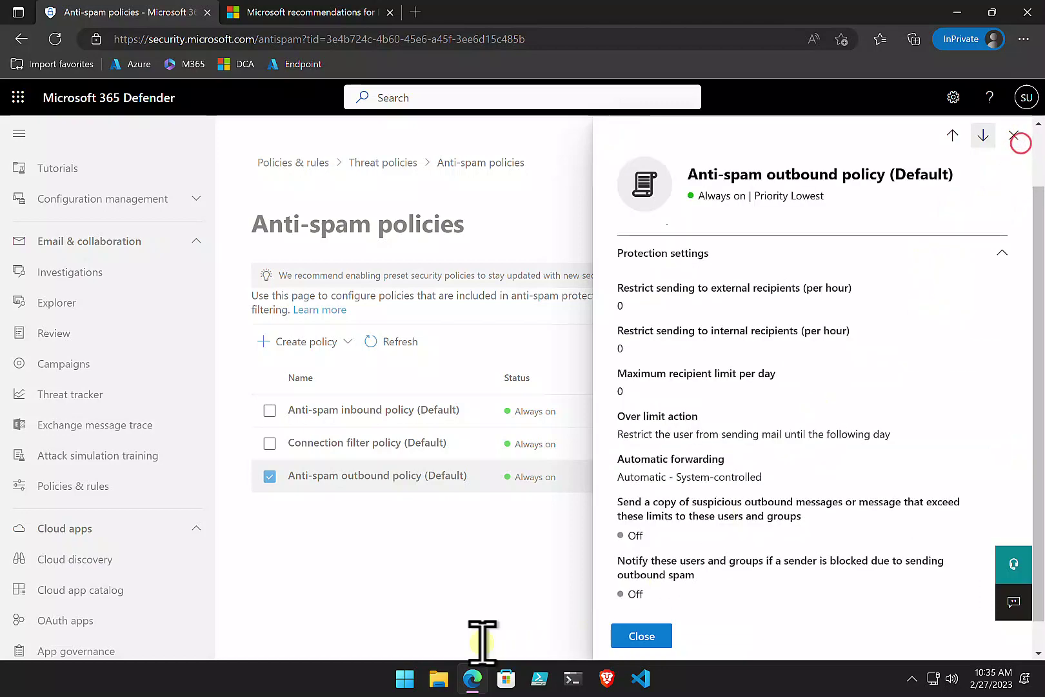
pyautogui.click(655, 636)
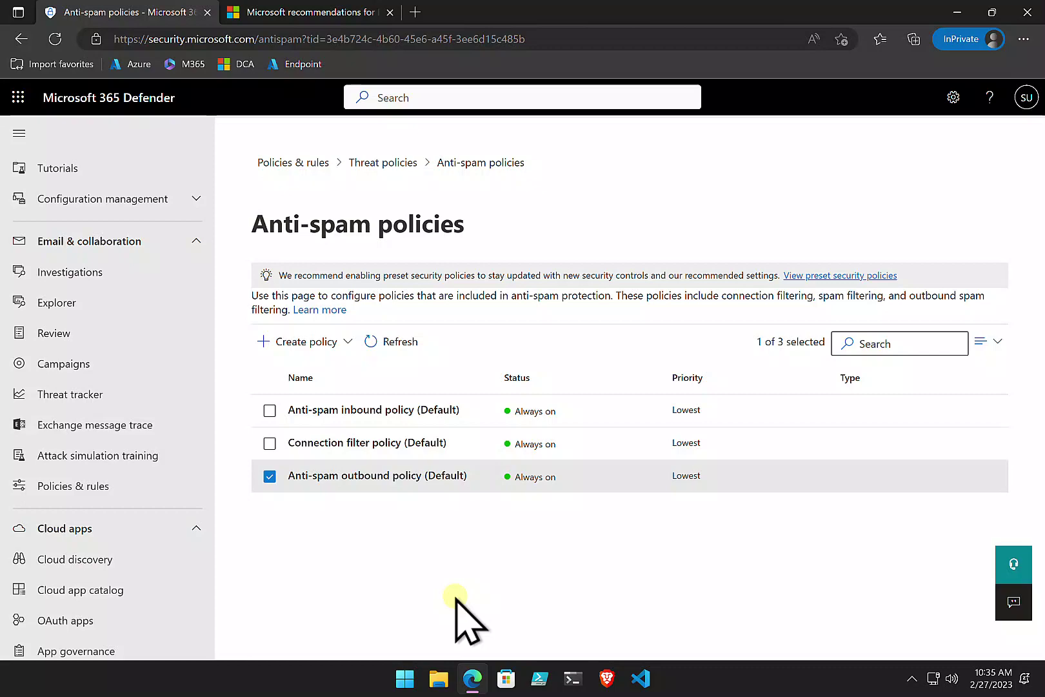
pyautogui.click(282, 13)
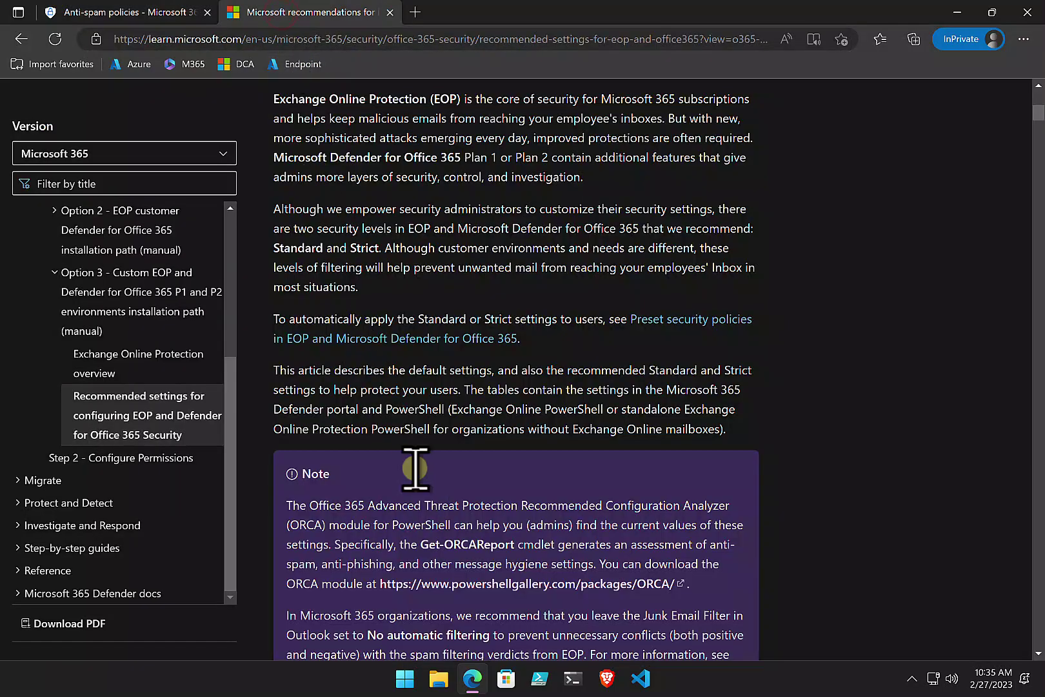
pyautogui.scroll(-7, 420, 487)
pyautogui.scroll(-10, 416, 487)
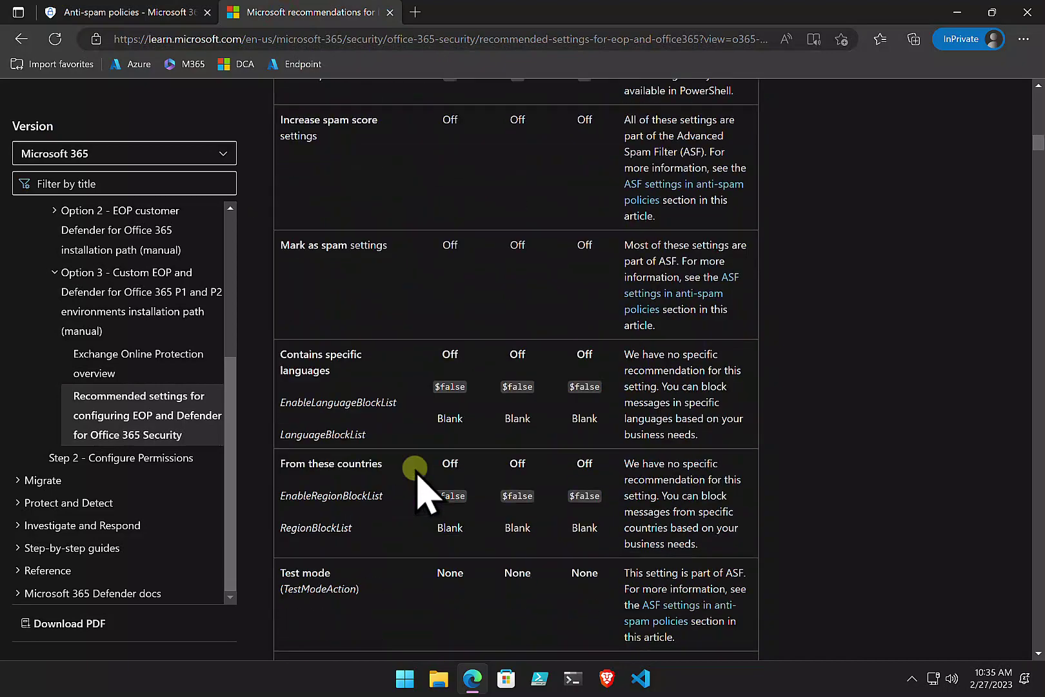
pyautogui.click(107, 19)
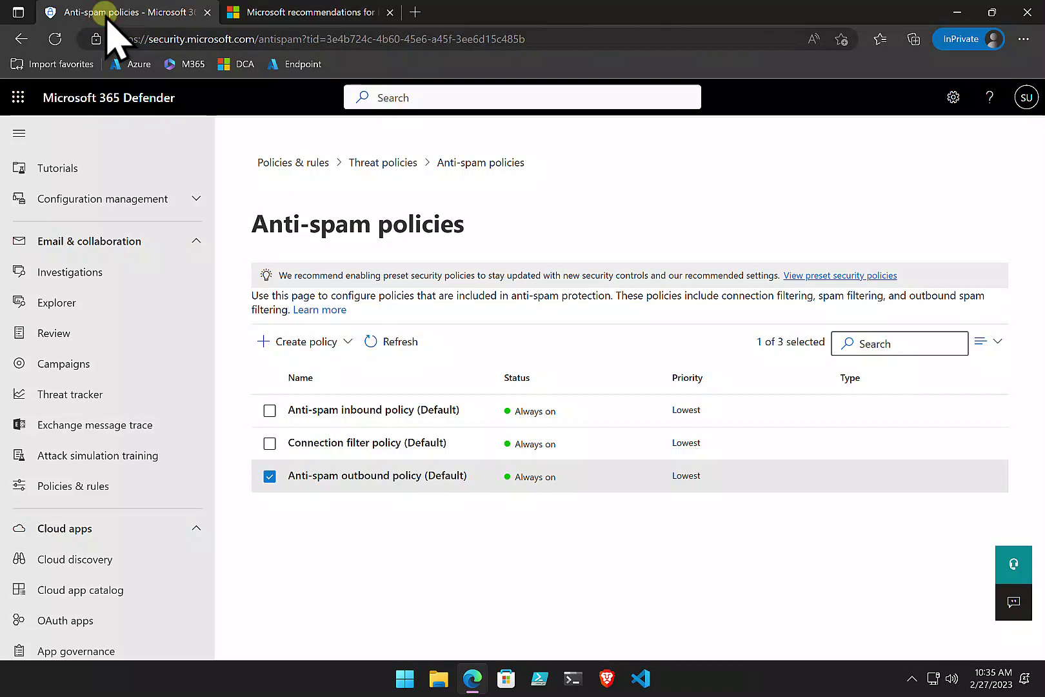
pyautogui.click(352, 477)
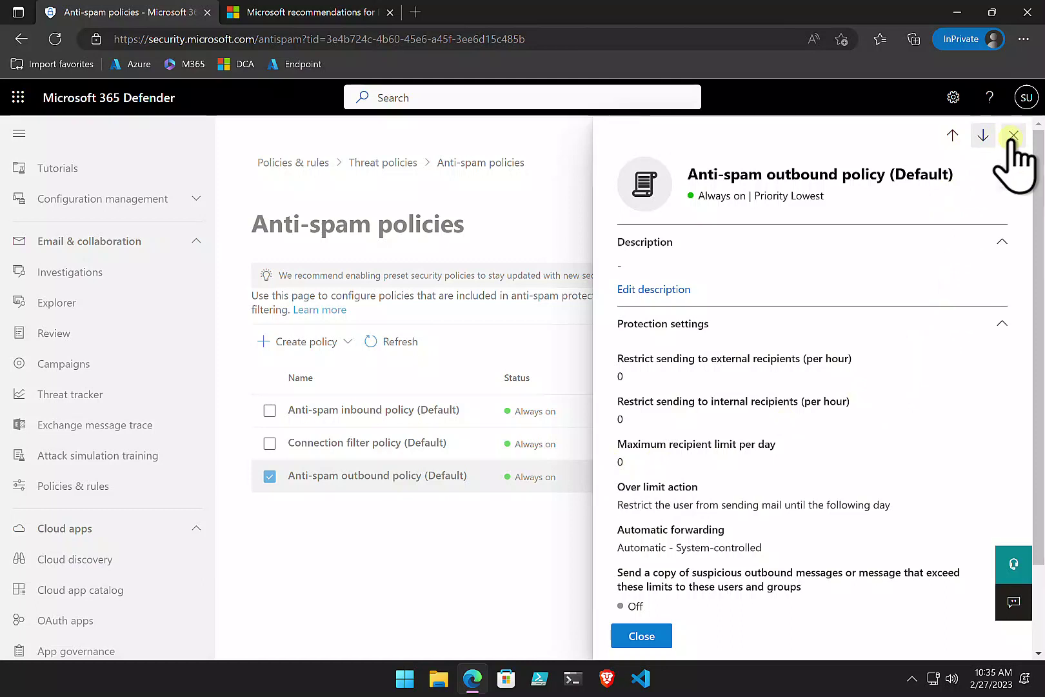
pyautogui.click(1013, 136)
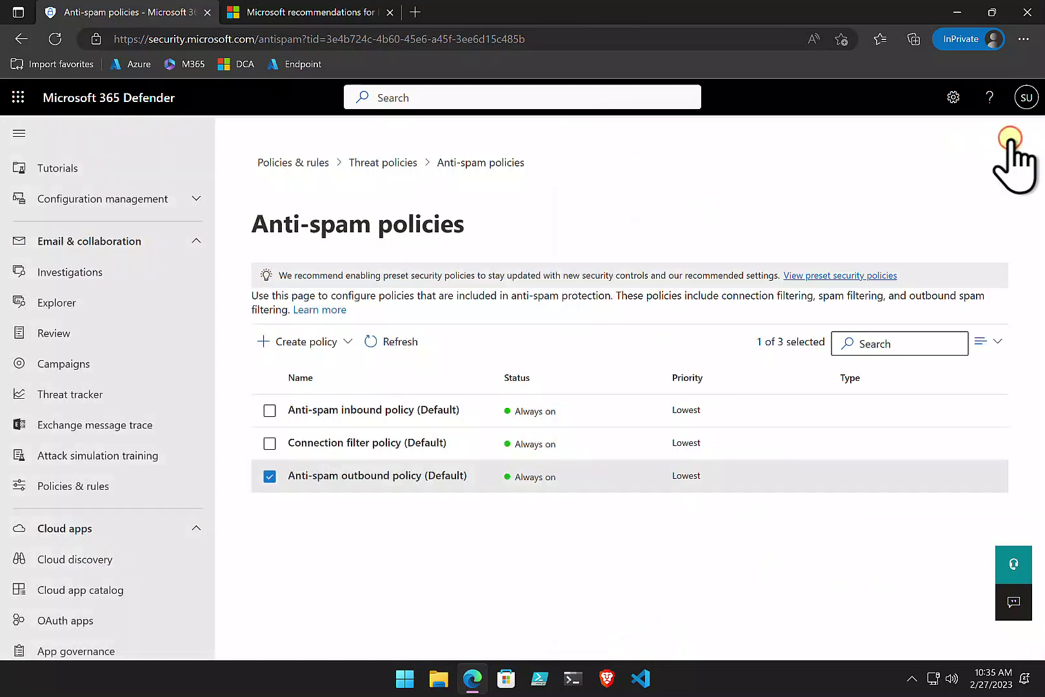
# Open the Connection filter policy (Default) details, showing empty IP allow/block lists and Safe list Off
pyautogui.click(372, 445)
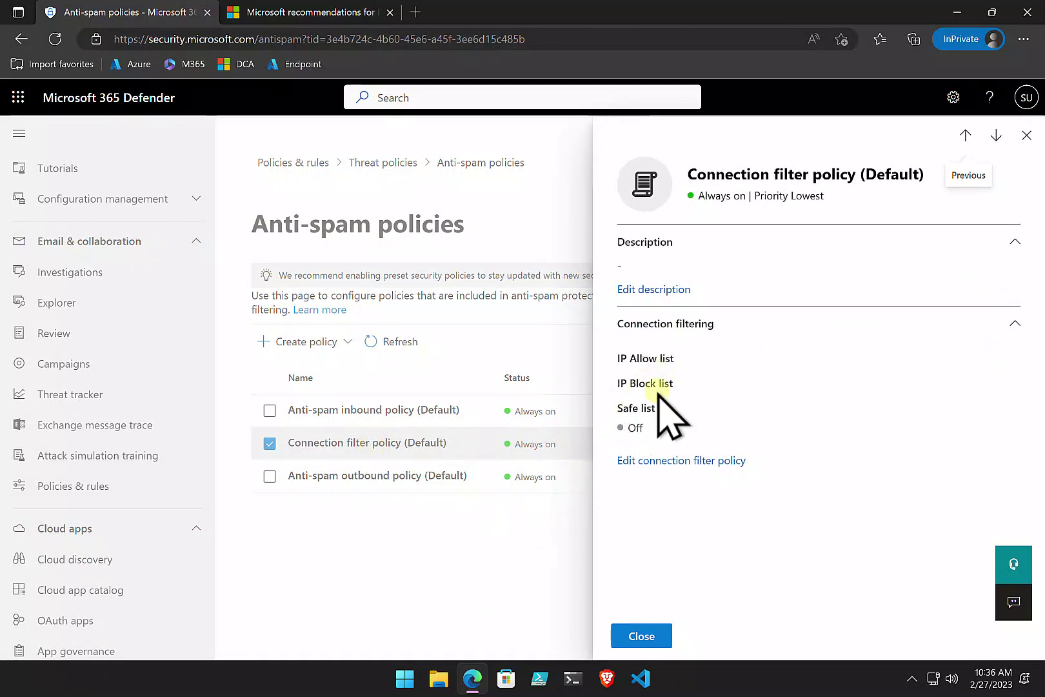
pyautogui.click(630, 634)
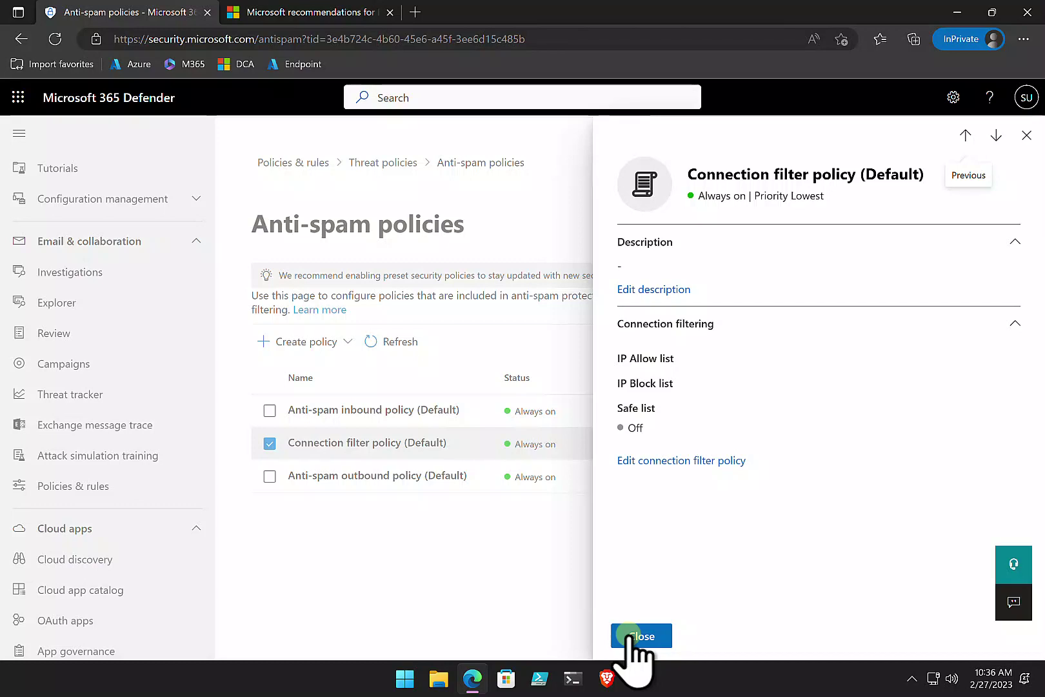
pyautogui.click(702, 460)
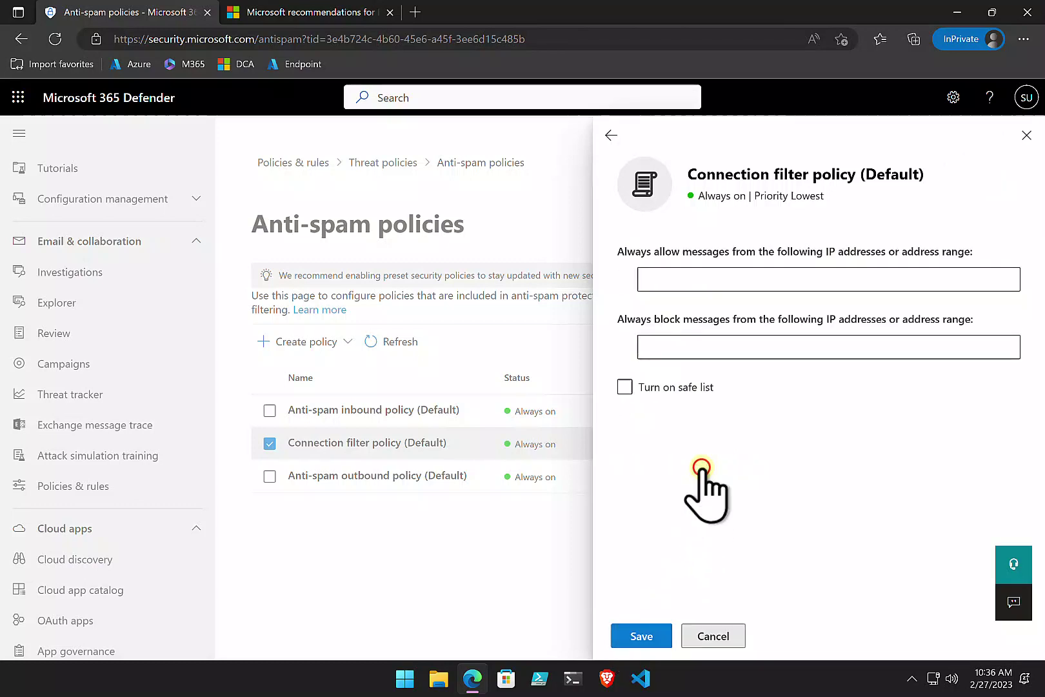
pyautogui.click(625, 386)
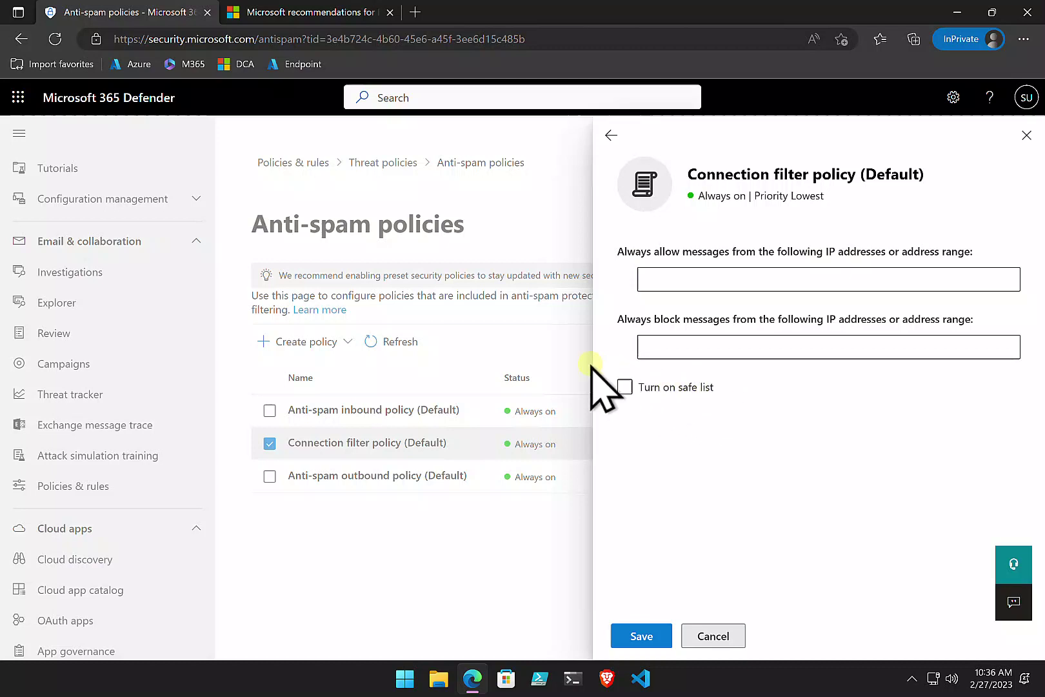
pyautogui.click(635, 394)
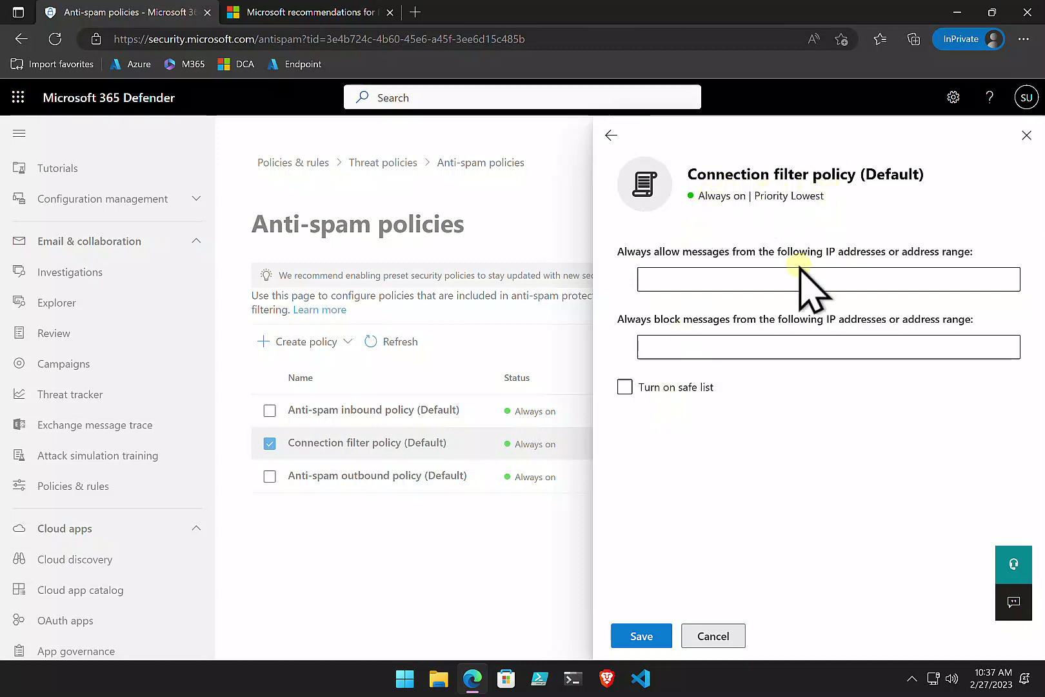
pyautogui.click(671, 392)
pyautogui.click(671, 393)
pyautogui.click(671, 393)
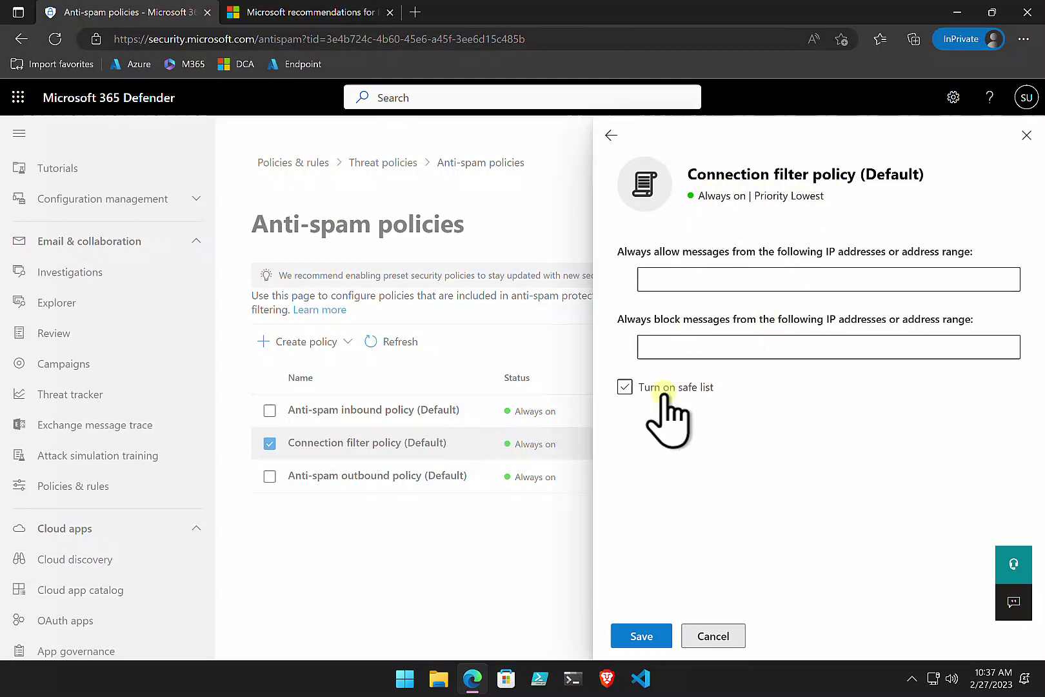
pyautogui.click(625, 388)
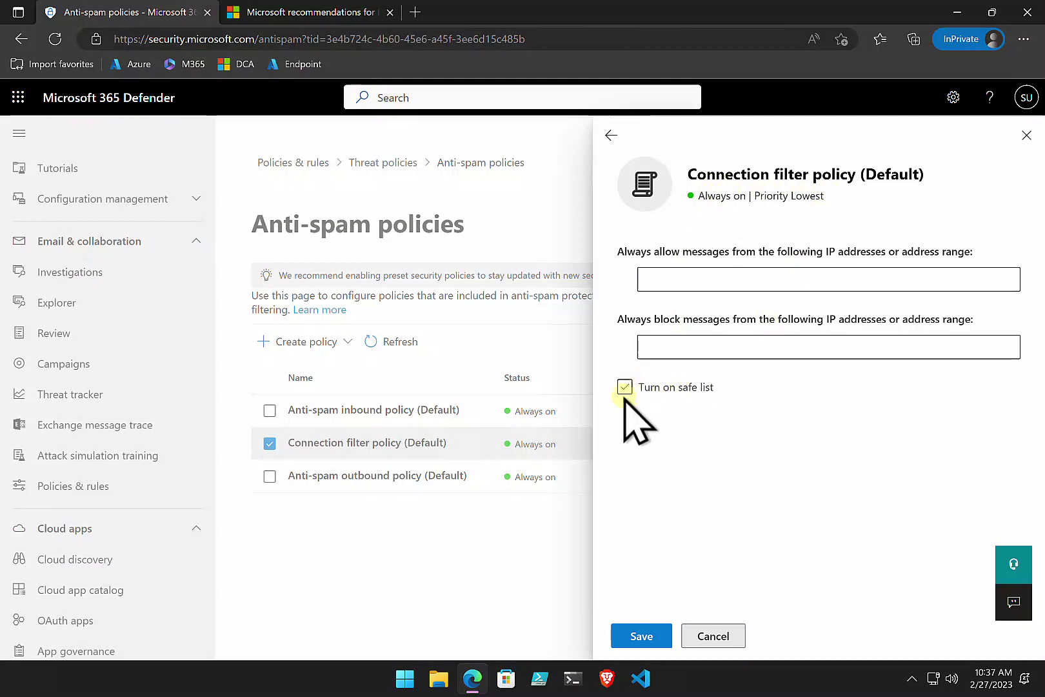
pyautogui.click(722, 637)
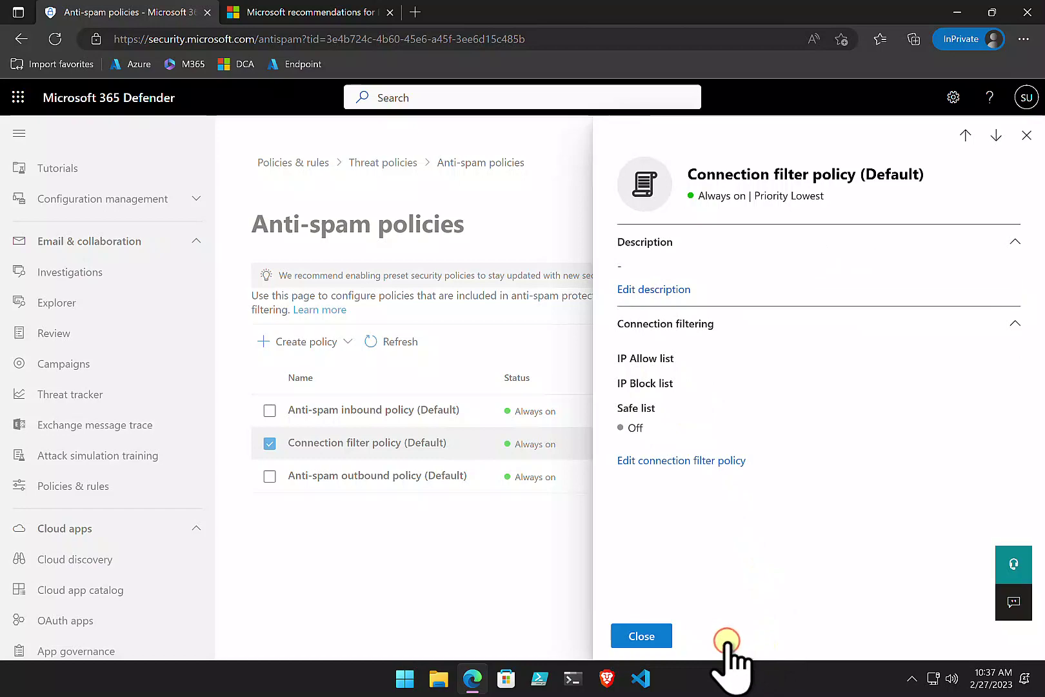
# Close the connection filter details and check the Inbound/Outbound Create policy choices without creating one
pyautogui.click(639, 634)
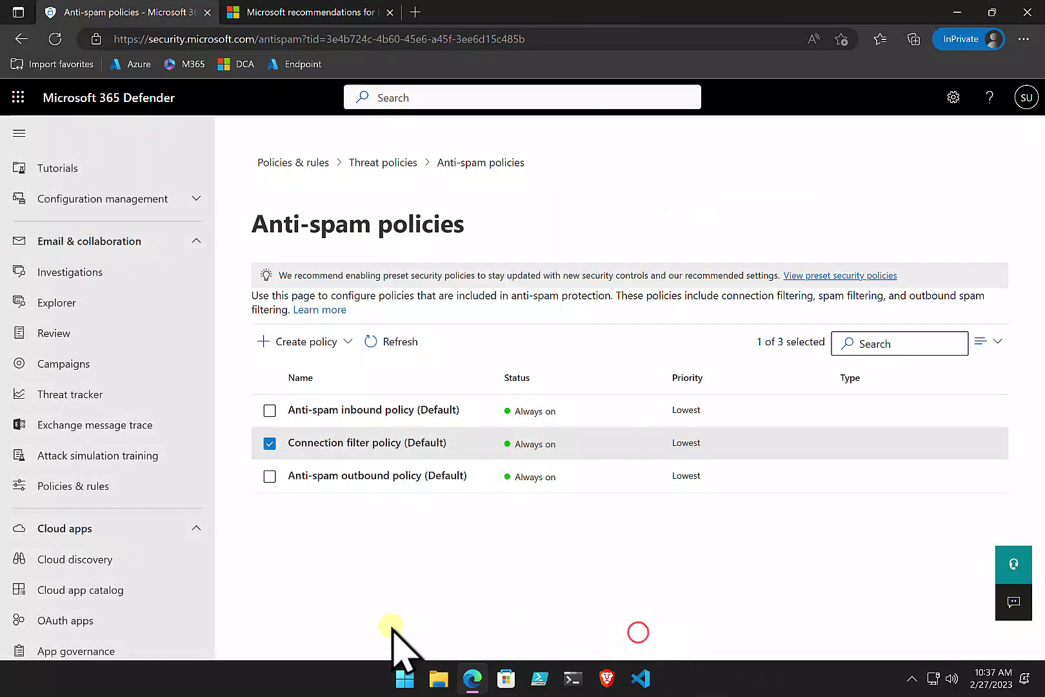
pyautogui.click(337, 341)
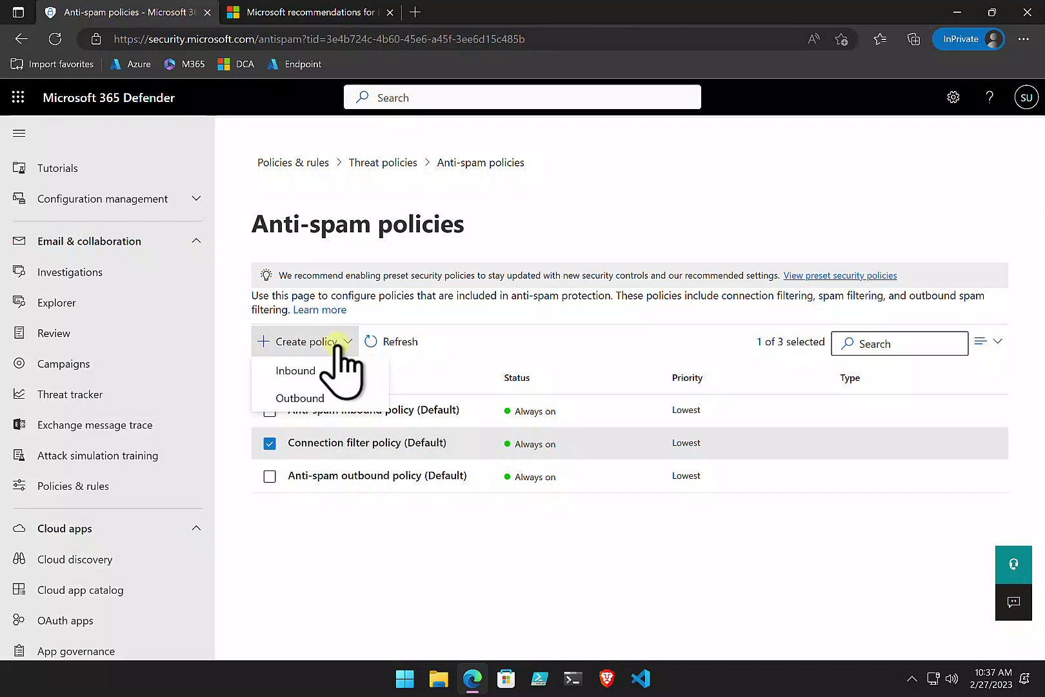
pyautogui.click(440, 546)
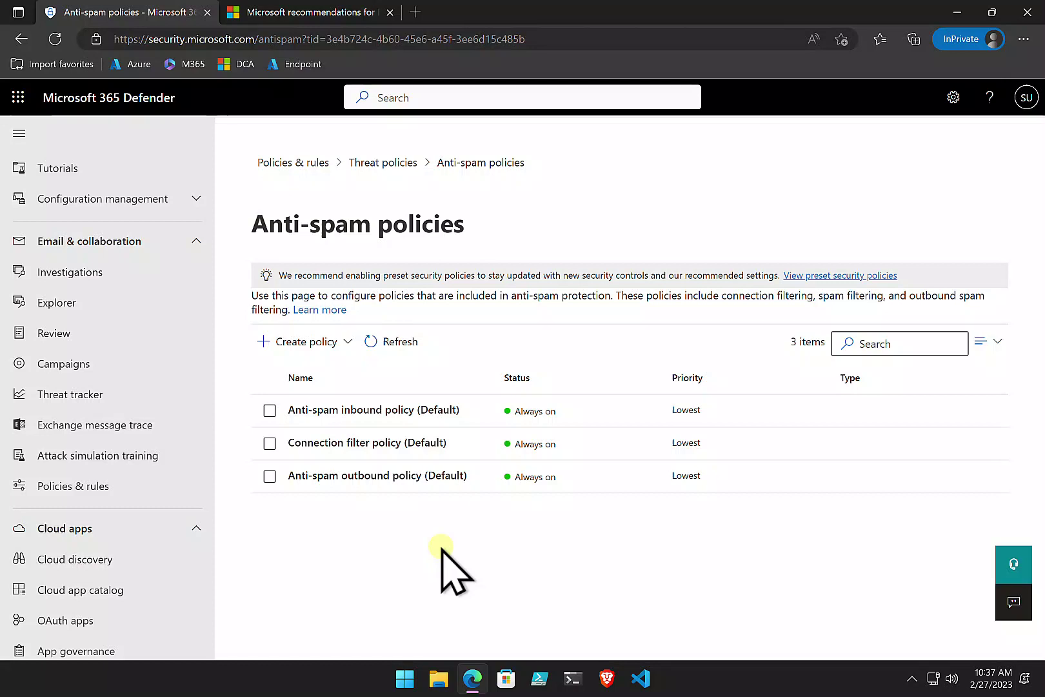
# Go up to the Threat policies overview via the breadcrumb and scroll through it
pyautogui.click(390, 162)
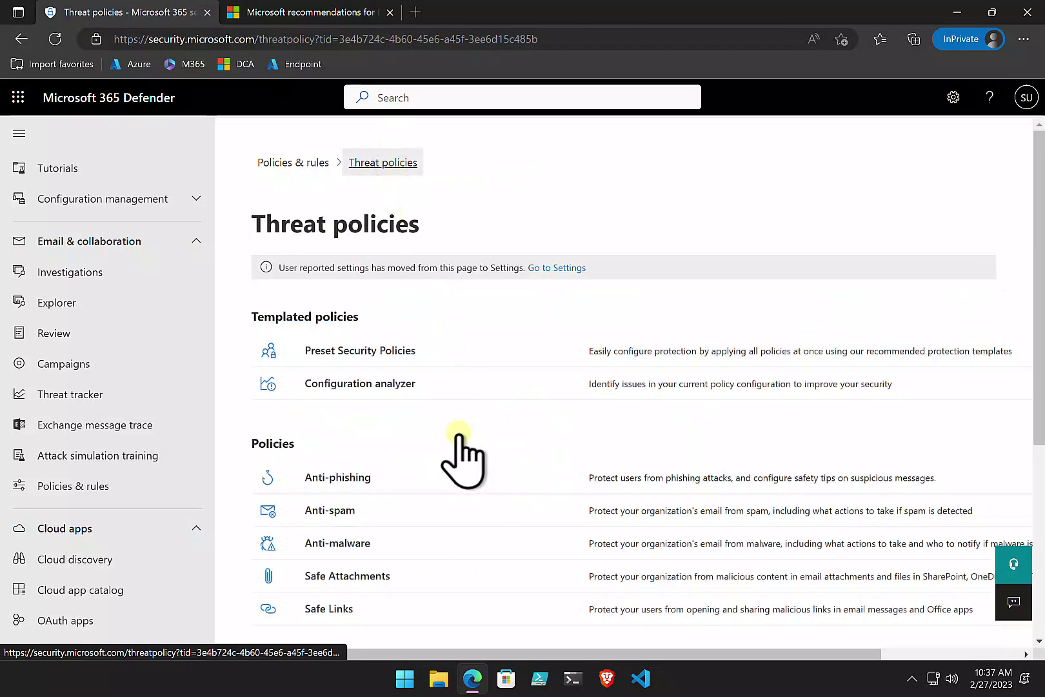
pyautogui.scroll(-1, 459, 438)
pyautogui.scroll(-3, 459, 434)
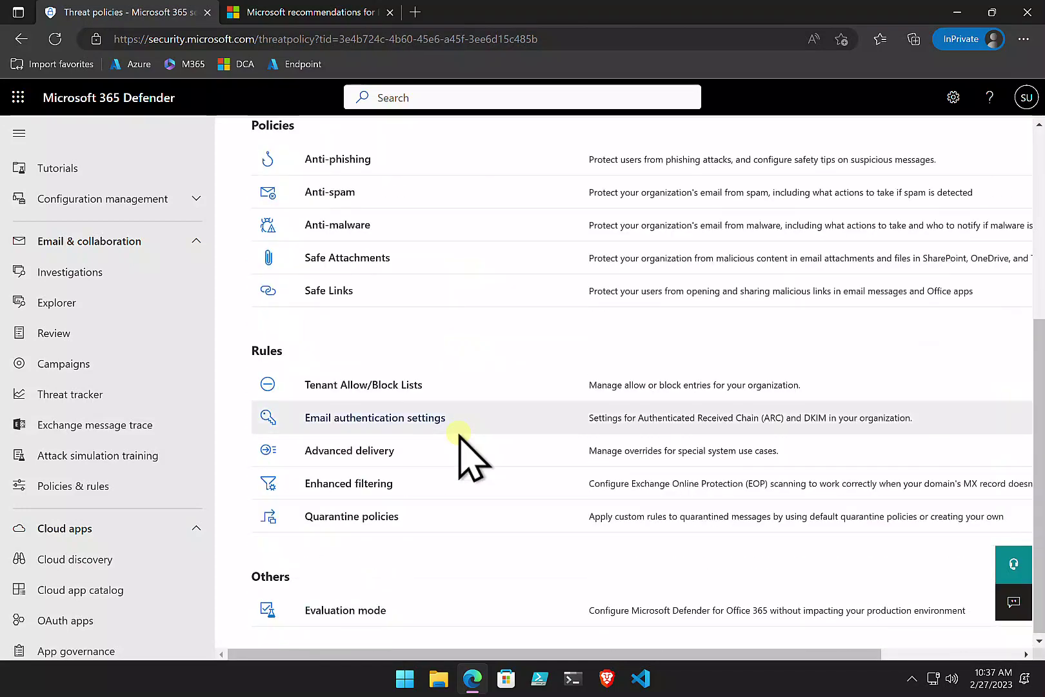
pyautogui.scroll(4, 459, 434)
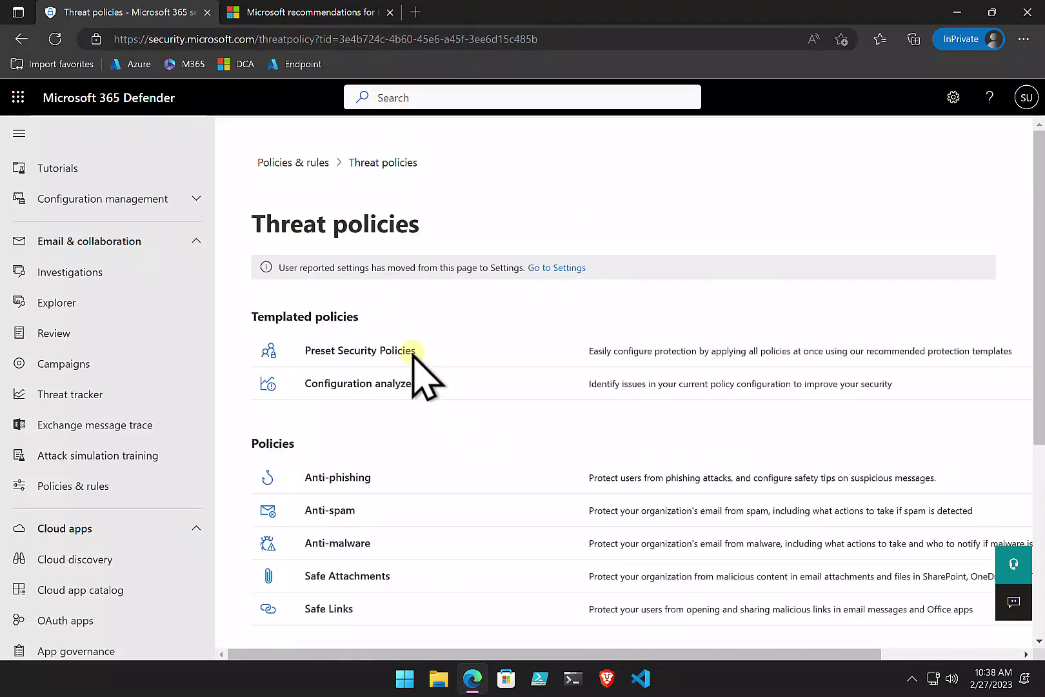
# Glance at the recommended settings article again, then return to the Threat policies page
pyautogui.click(307, 18)
pyautogui.scroll(-5, 421, 355)
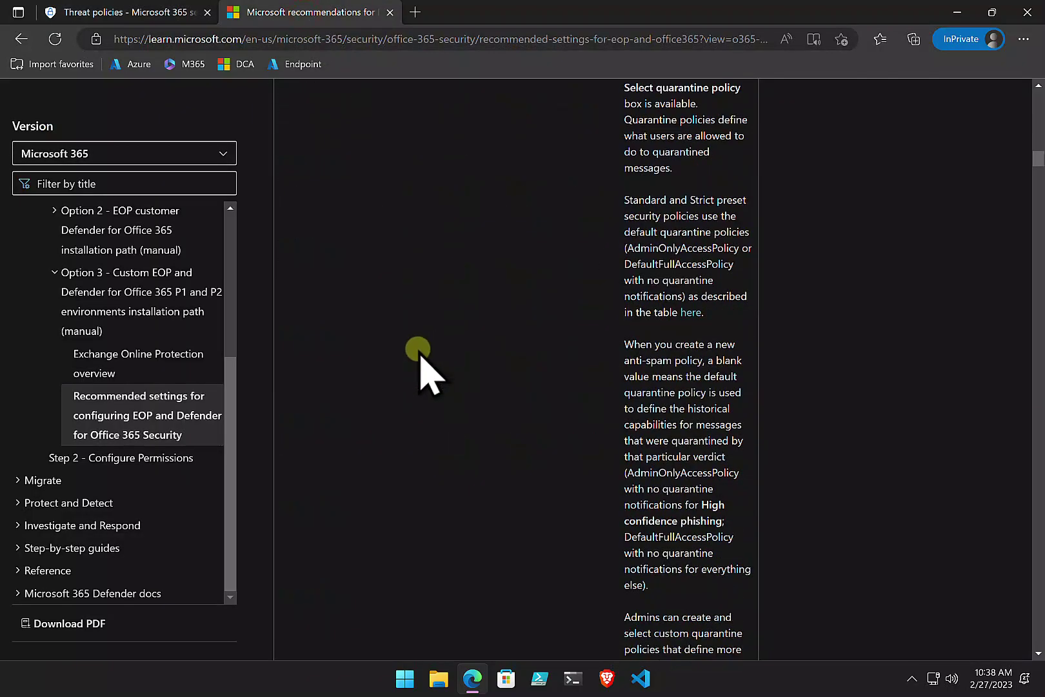
pyautogui.scroll(12, 420, 354)
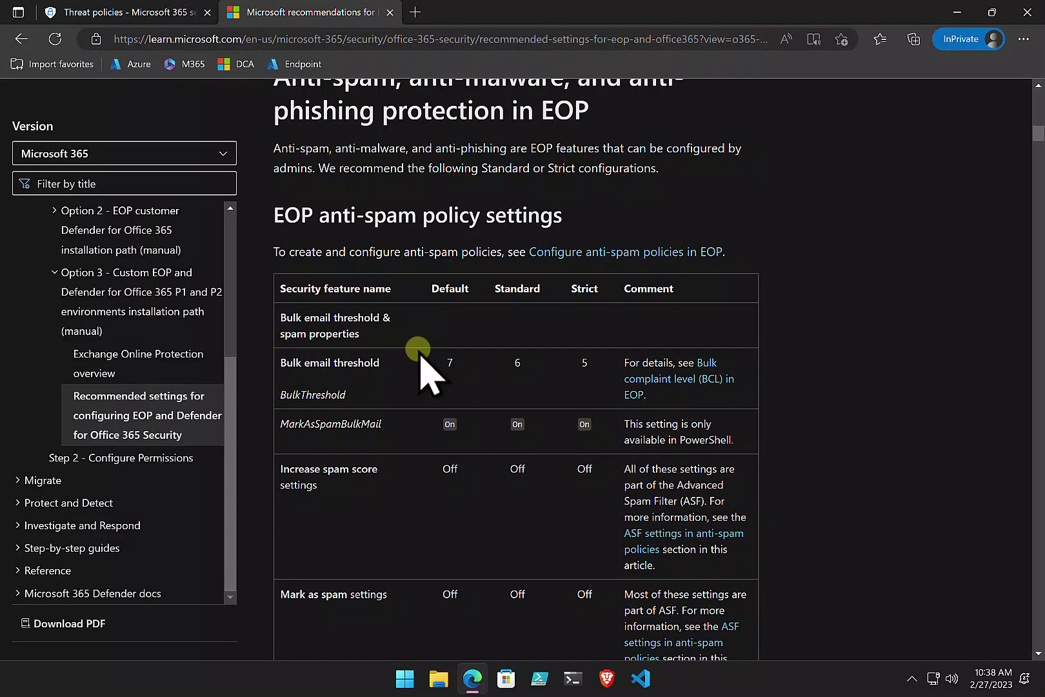
pyautogui.scroll(5, 422, 364)
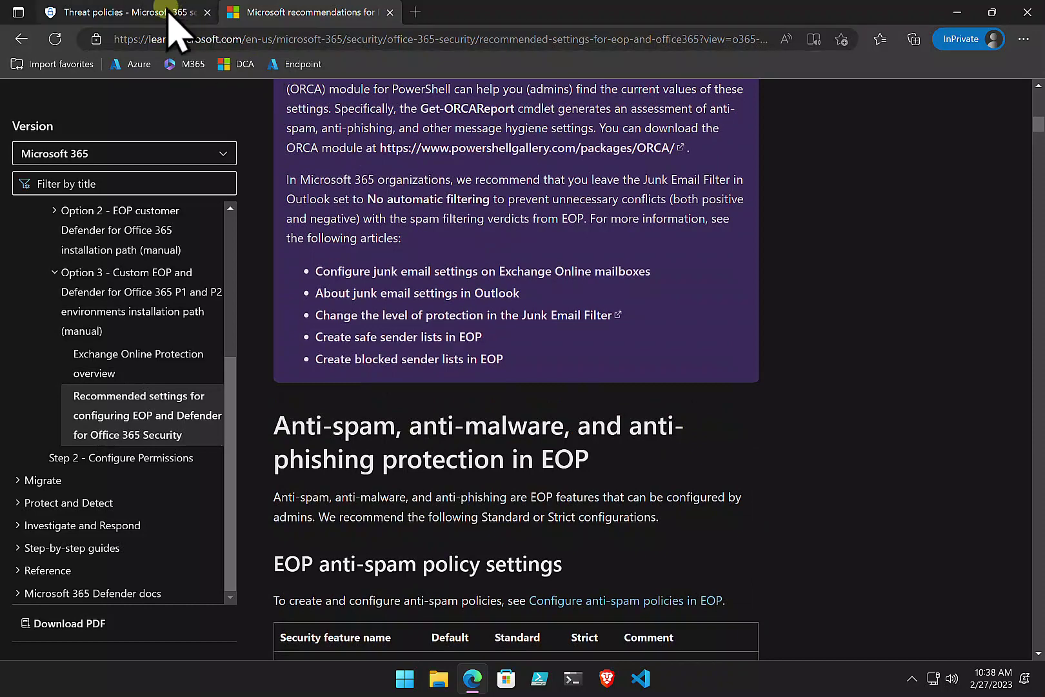
pyautogui.click(165, 13)
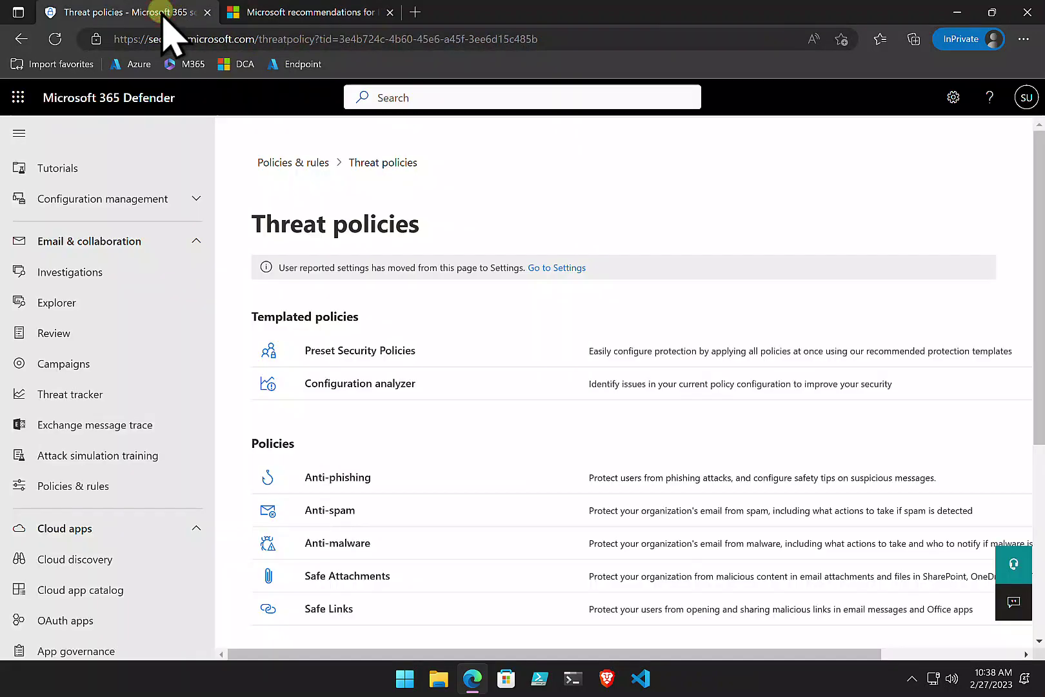